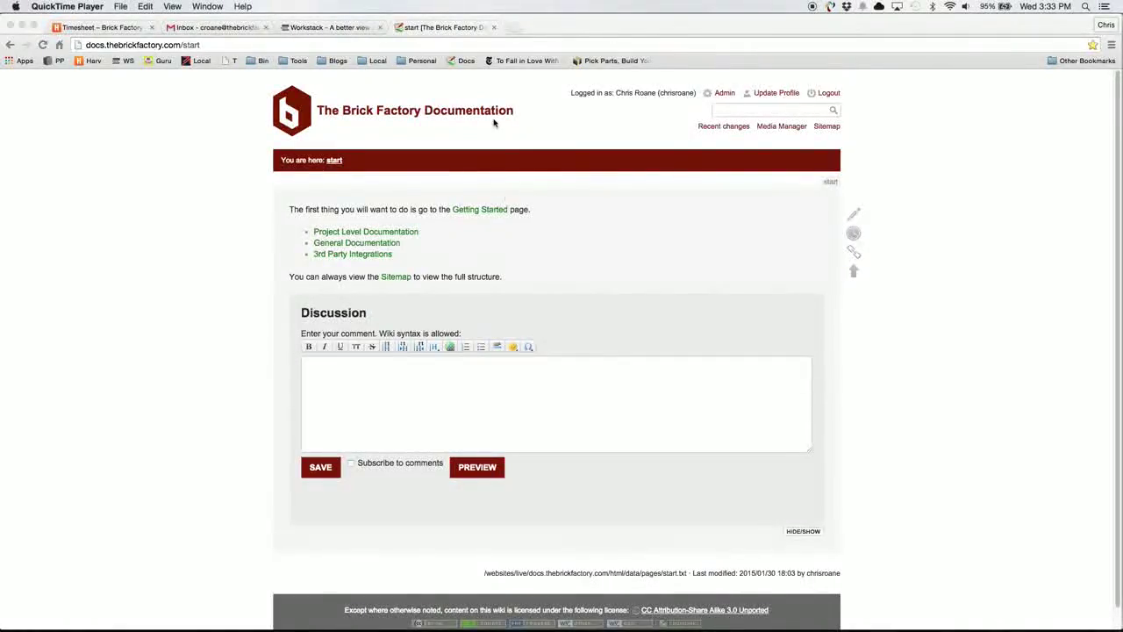
# Open the Project Level Documentation page for editing
pyautogui.click(411, 124)
pyautogui.press('super+r')
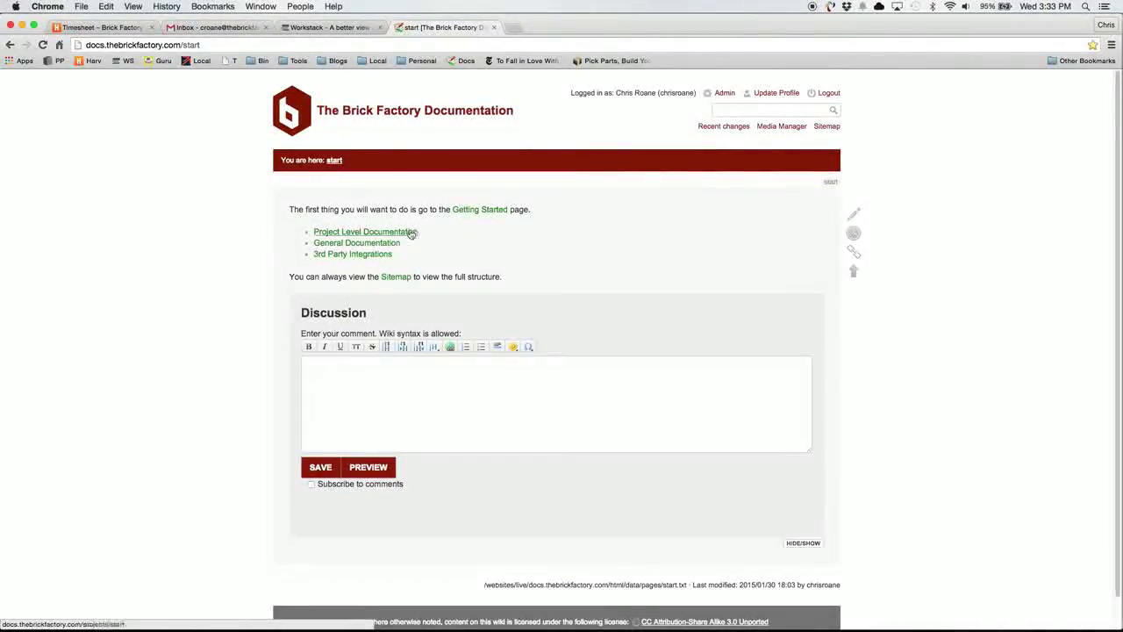
pyautogui.click(414, 235)
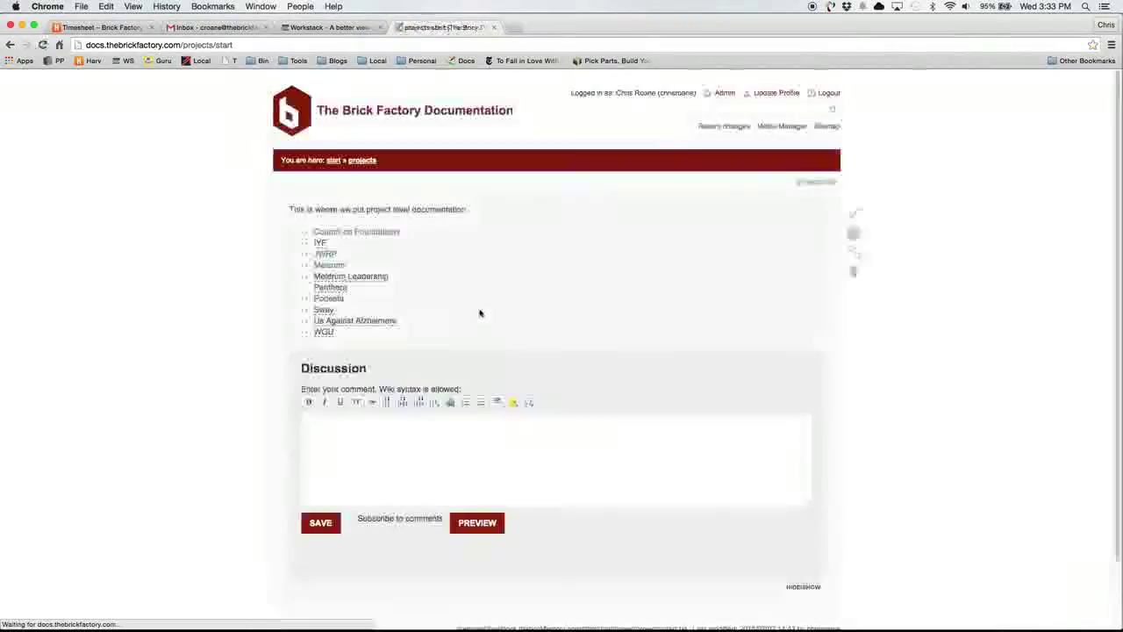
pyautogui.moveTo(852, 214)
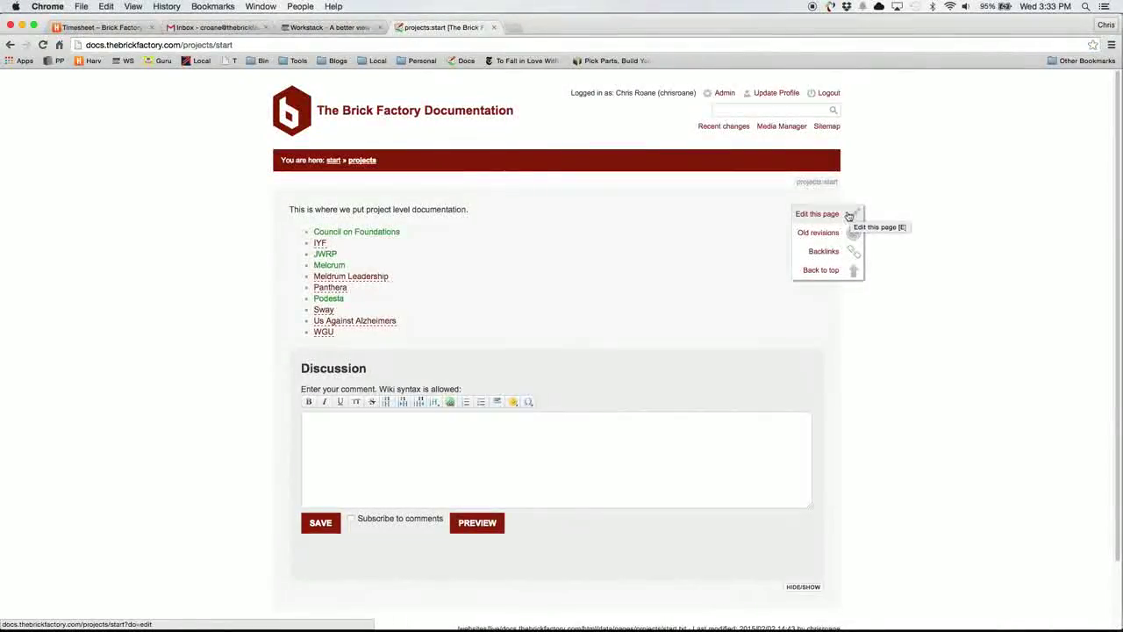
pyautogui.click(849, 215)
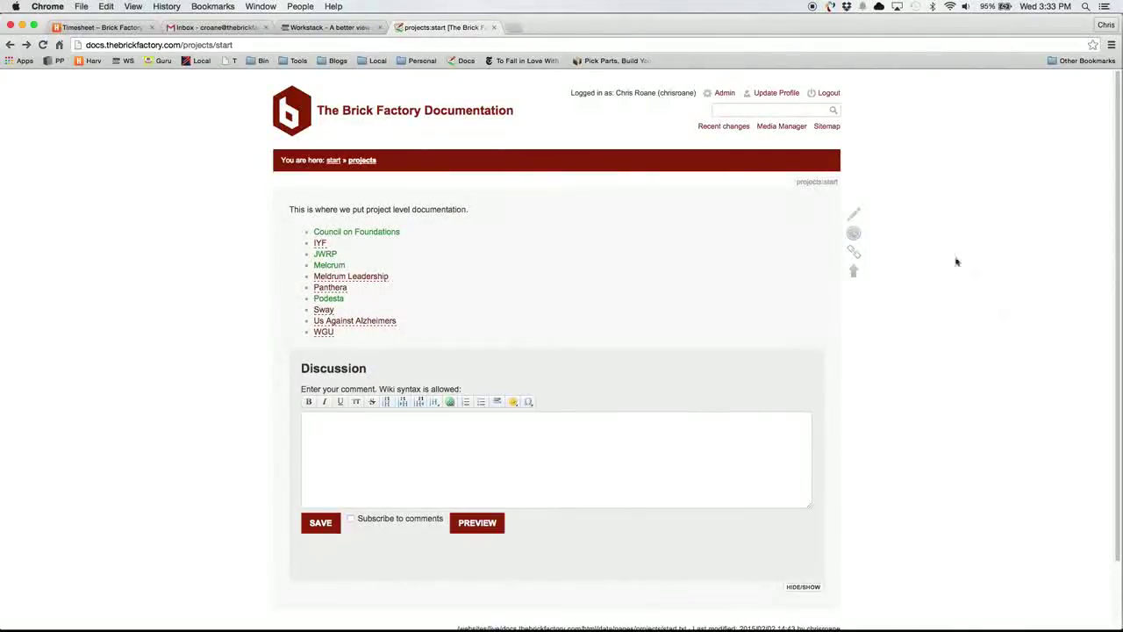
pyautogui.click(855, 213)
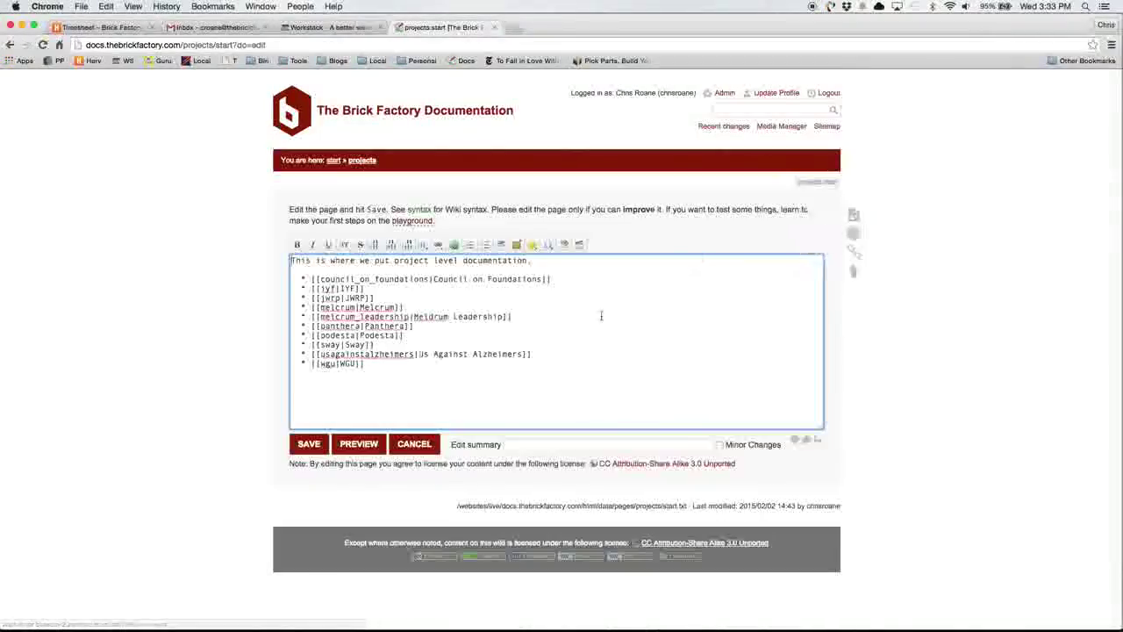
# Add the bulleted link [[myproject]] below the Meldrum Leadership entry and preview the page
pyautogui.click(387, 366)
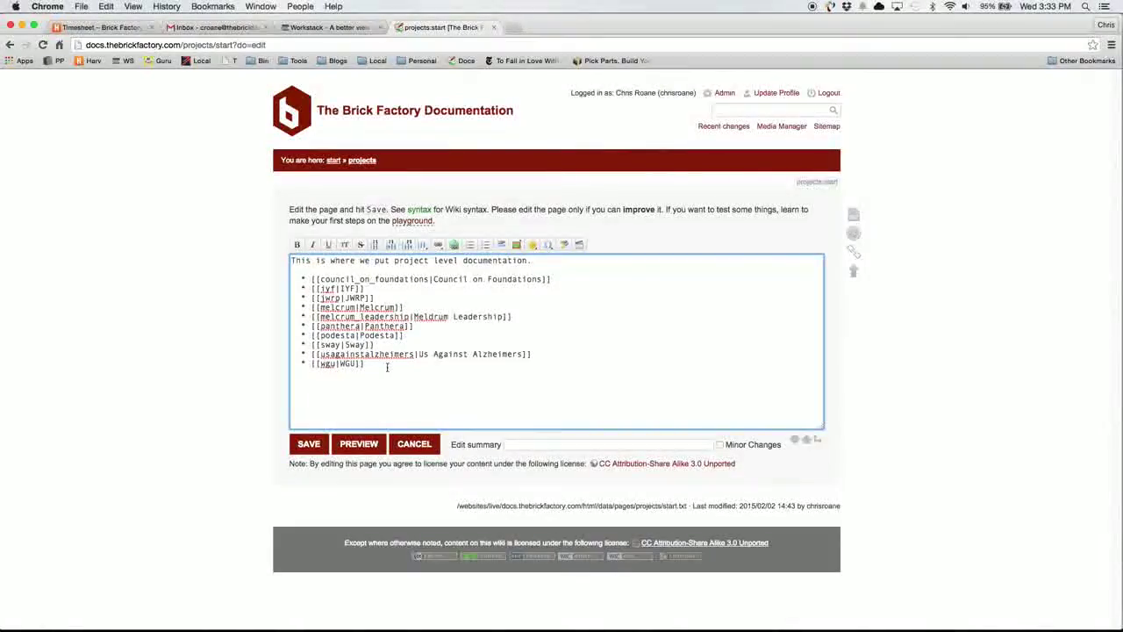
pyautogui.click(538, 319)
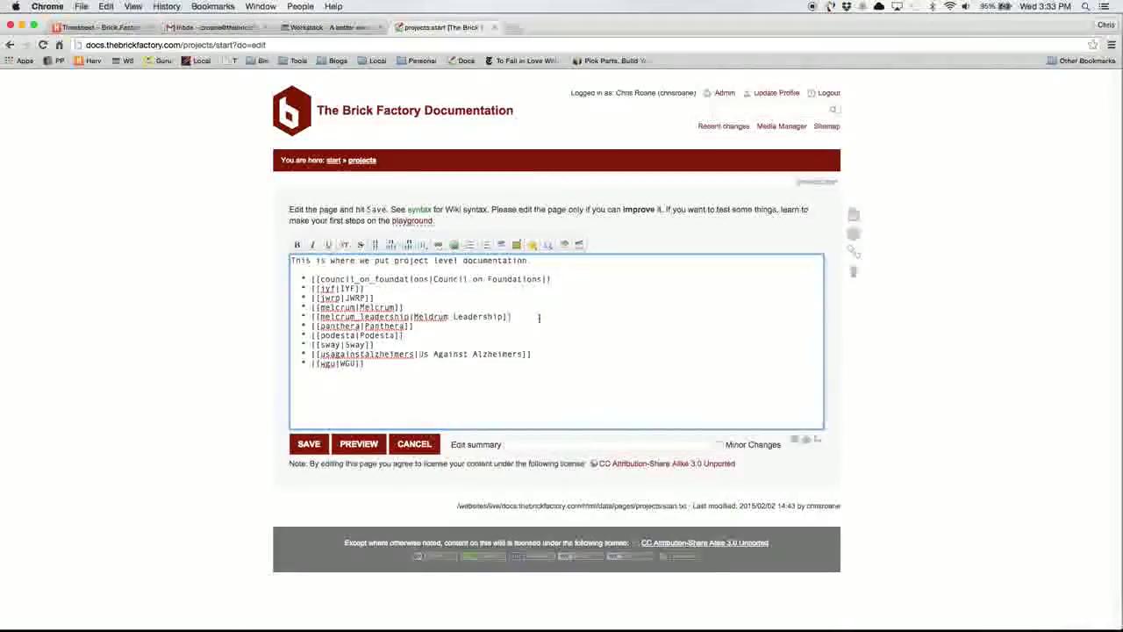
pyautogui.press('Return')
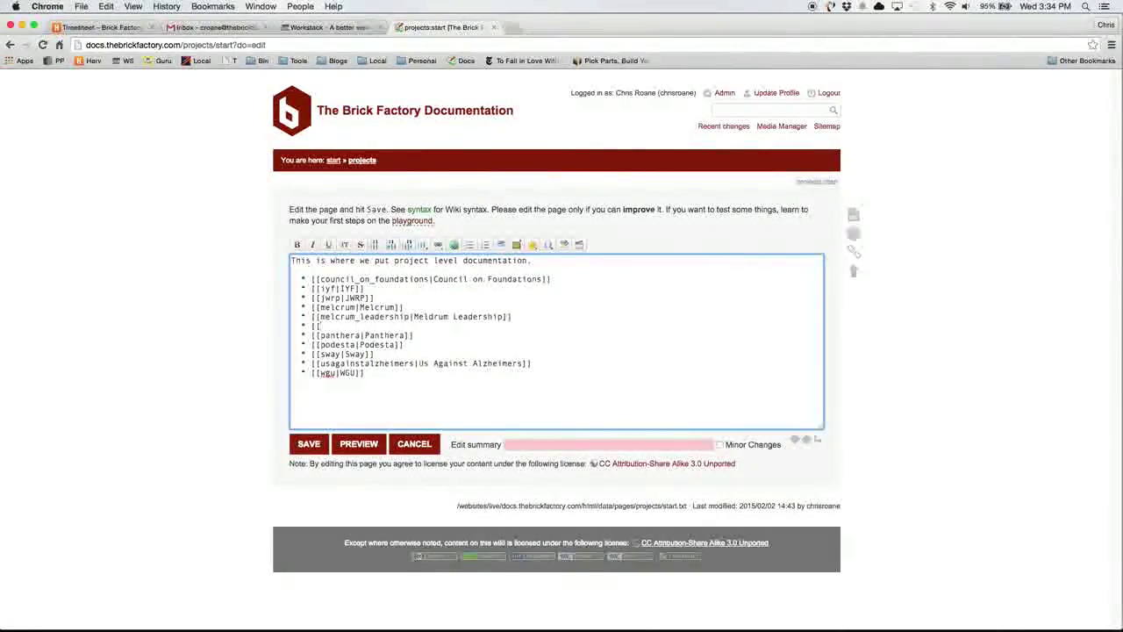
pyautogui.write('o')
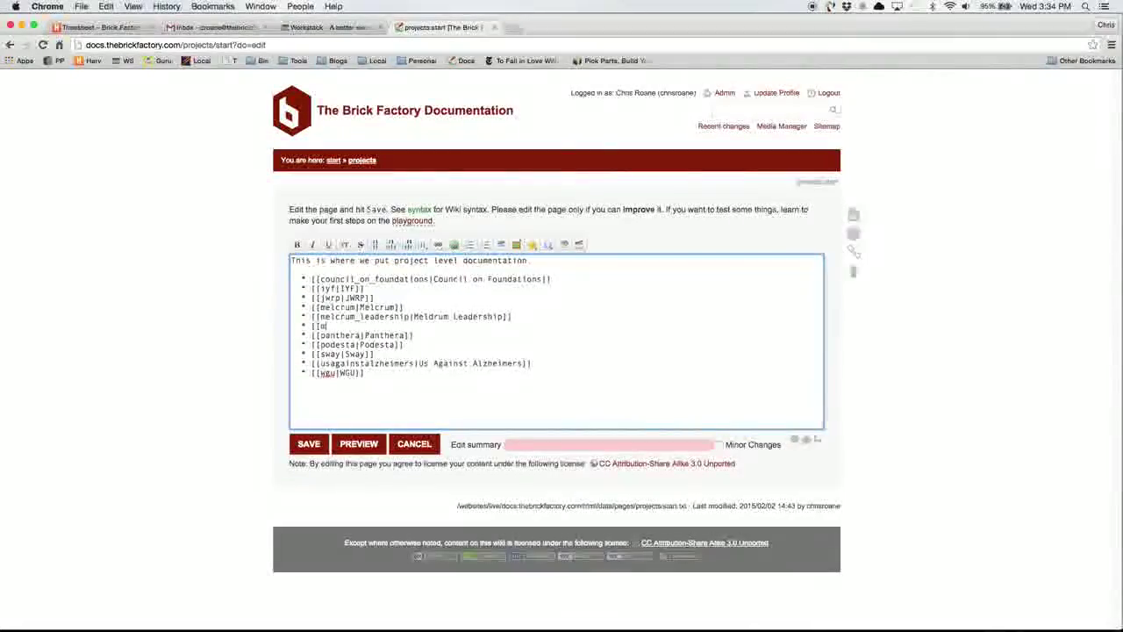
pyautogui.write('yproject')
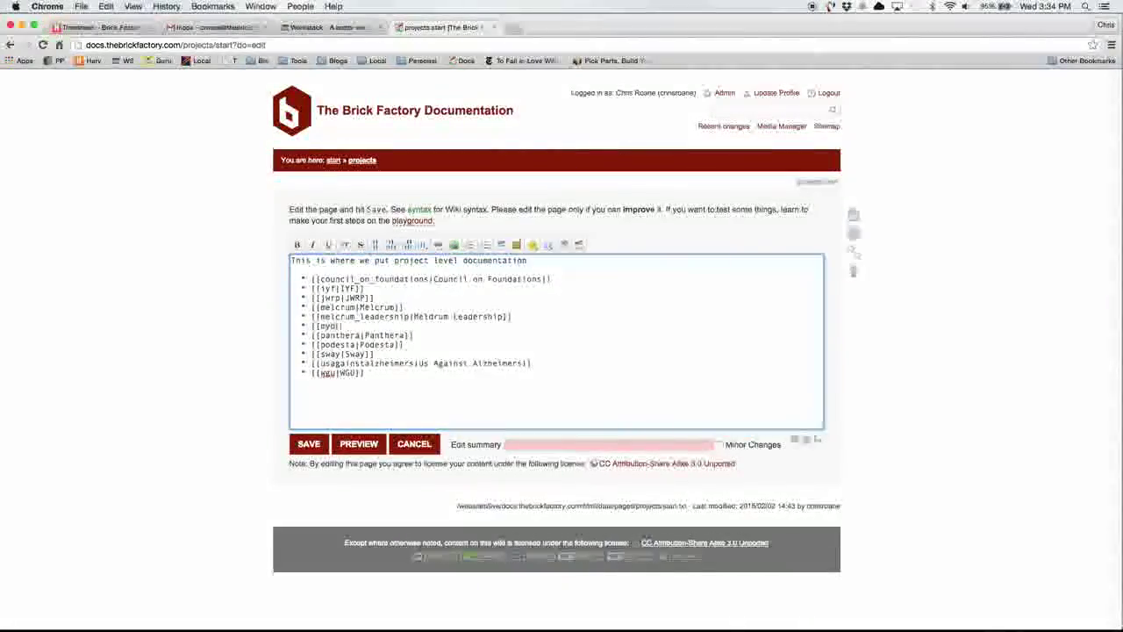
pyautogui.write(']]')
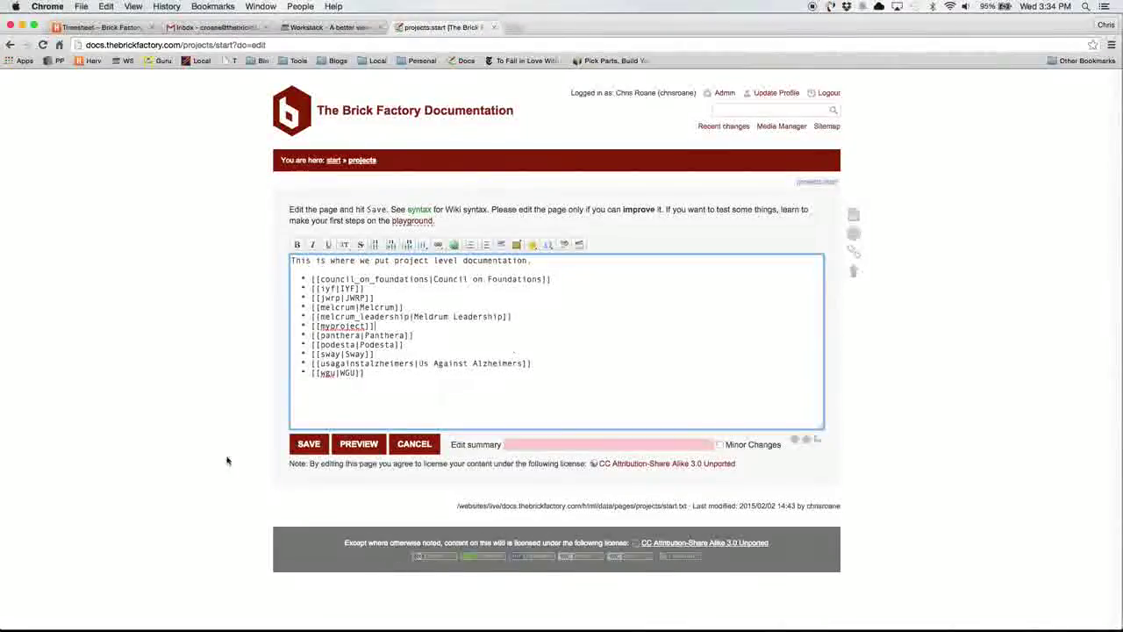
pyautogui.click(327, 443)
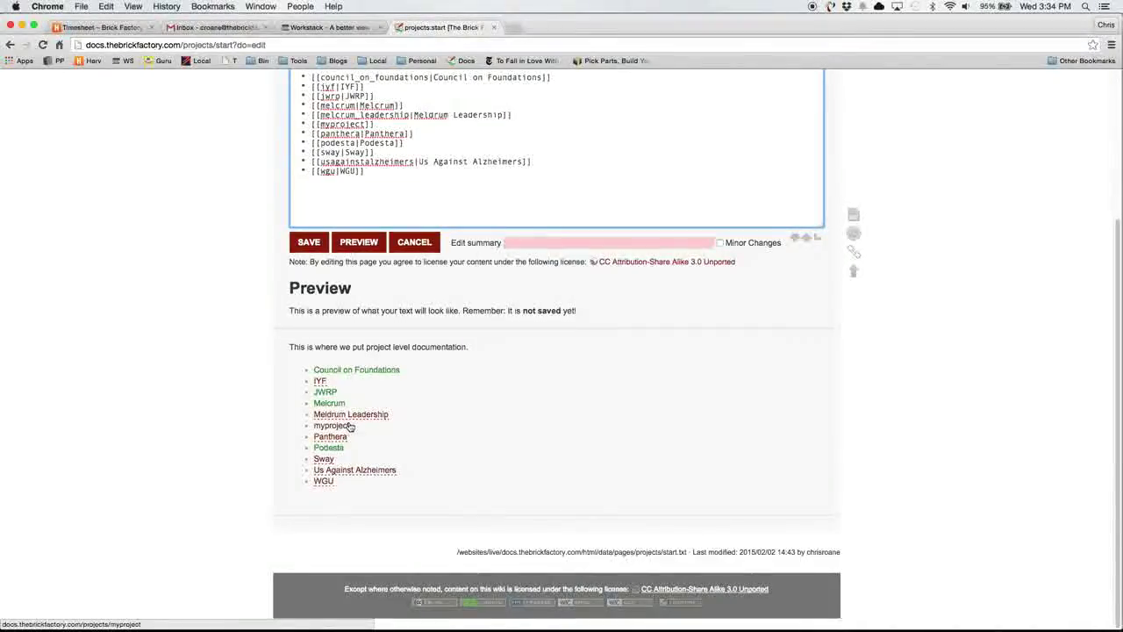
# Give the myproject link the display title "My Project" and save the projects page
pyautogui.scroll(5, 474, 411)
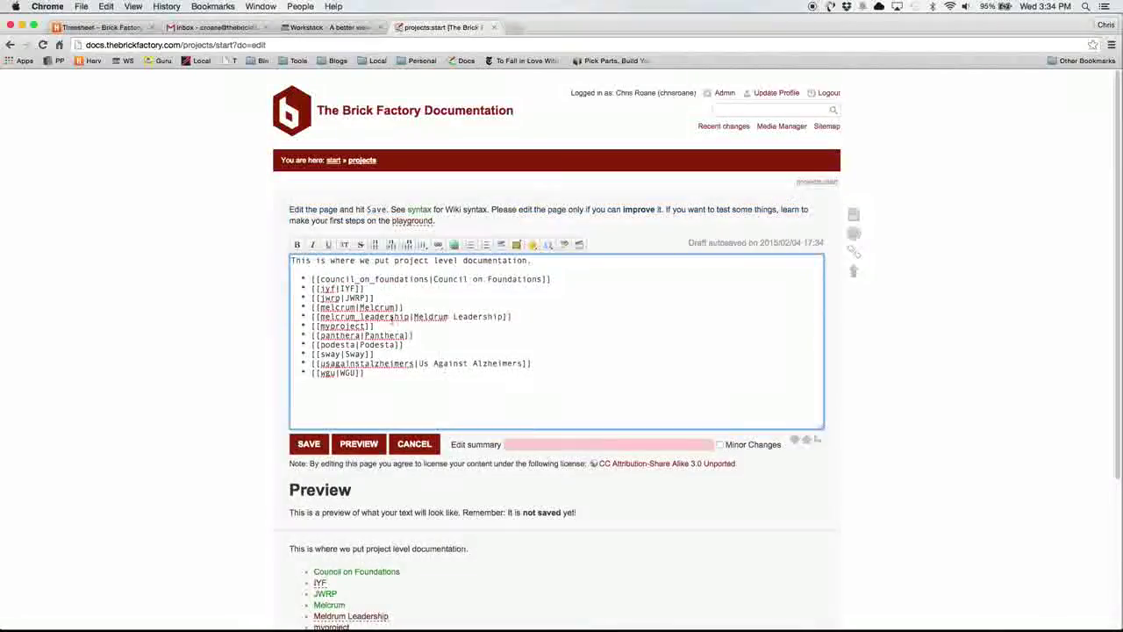
pyautogui.click(367, 325)
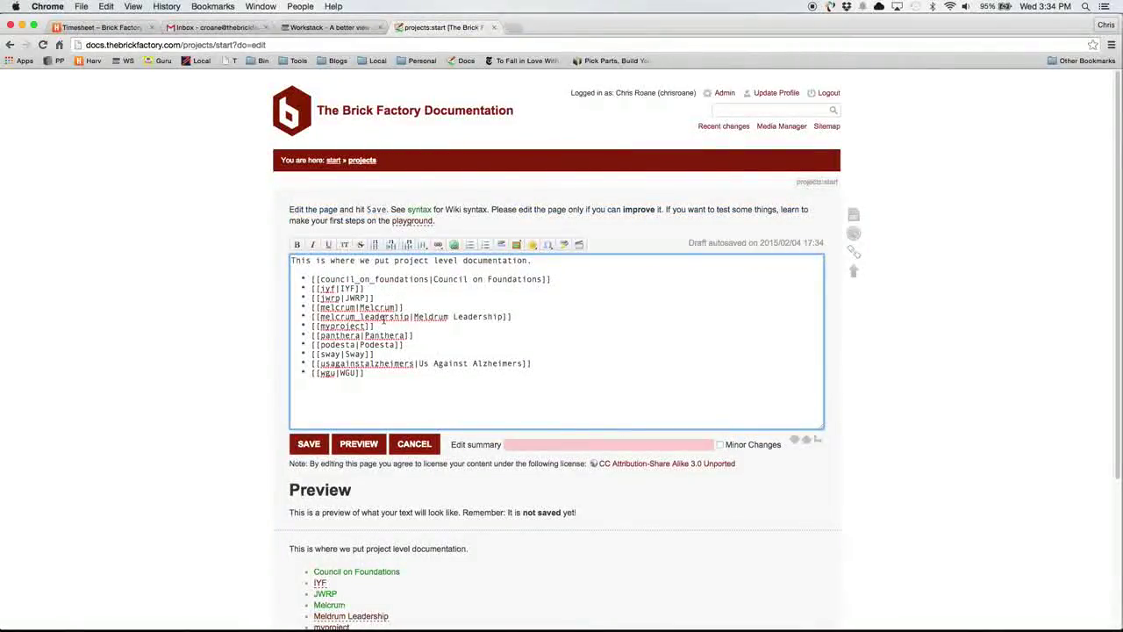
pyautogui.write('|My Project')
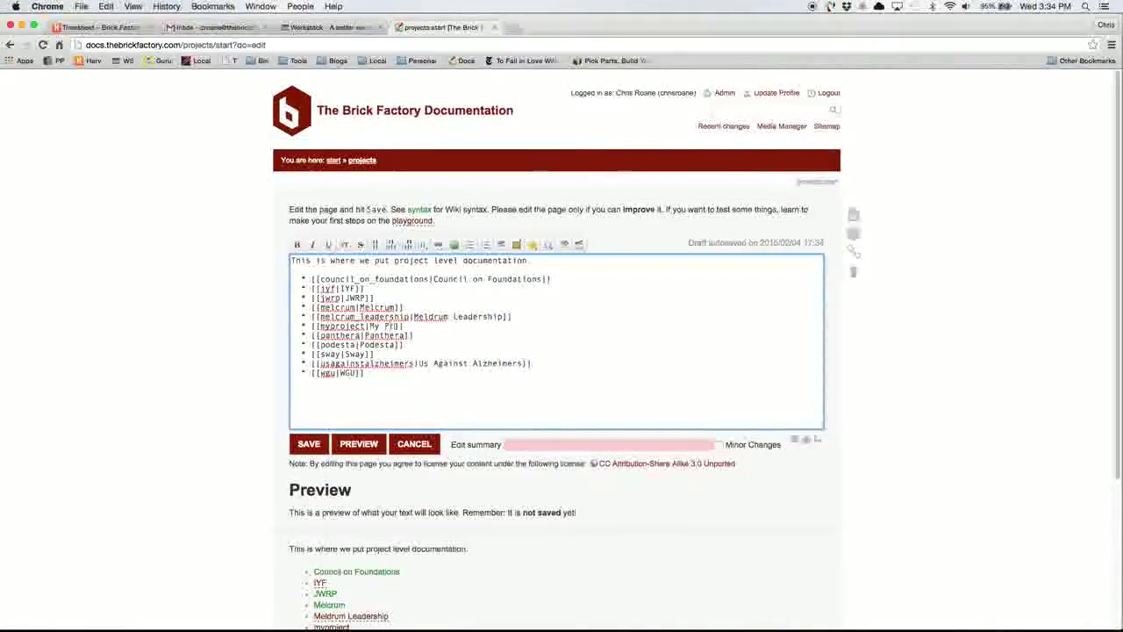
pyautogui.click(312, 443)
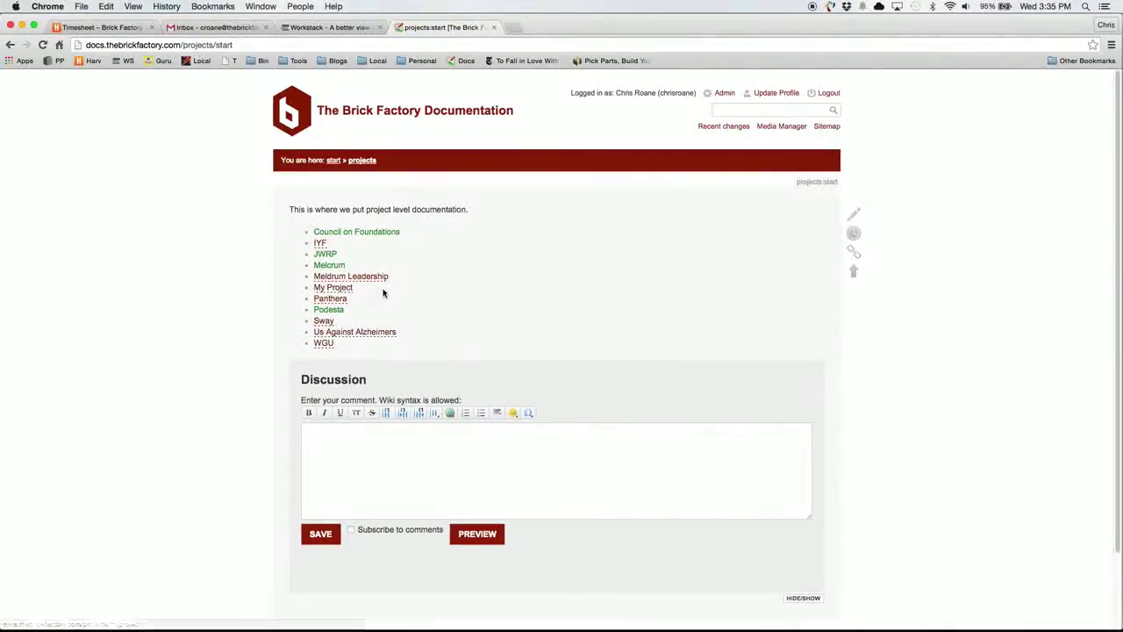
# Create the page behind the My Project link with the text "Testing content...." and save it
pyautogui.click(345, 290)
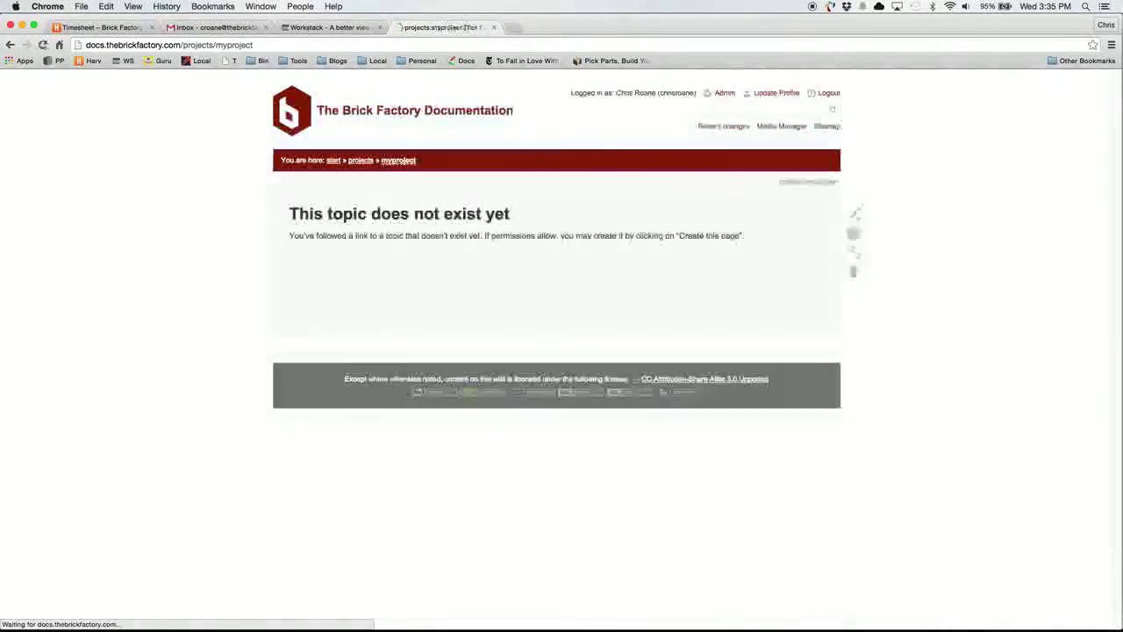
pyautogui.moveTo(855, 215)
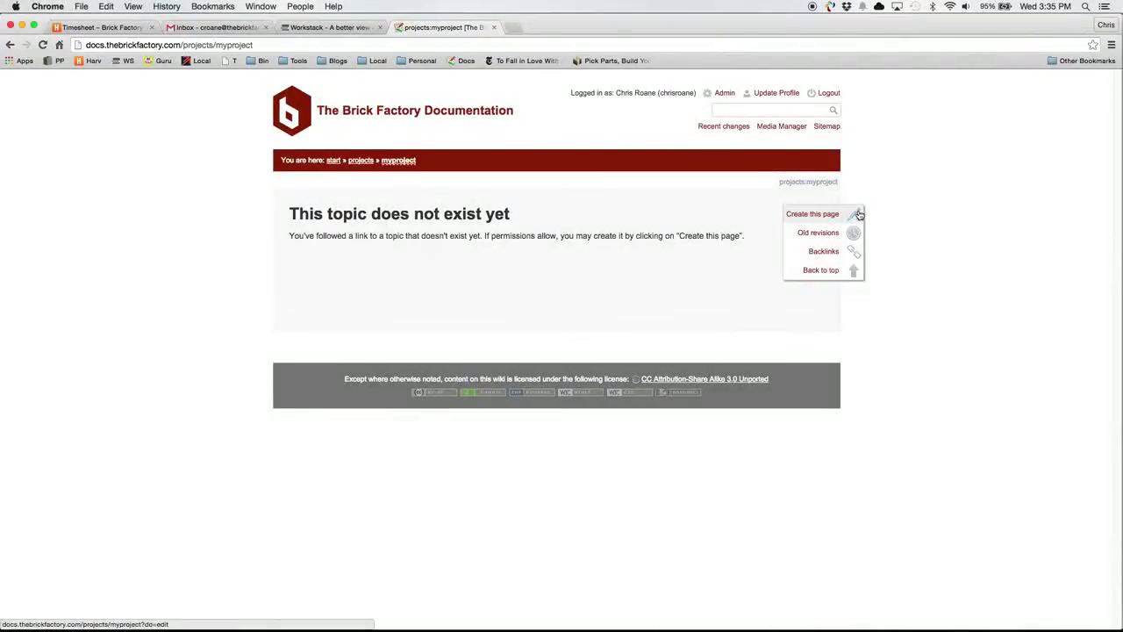
pyautogui.click(857, 215)
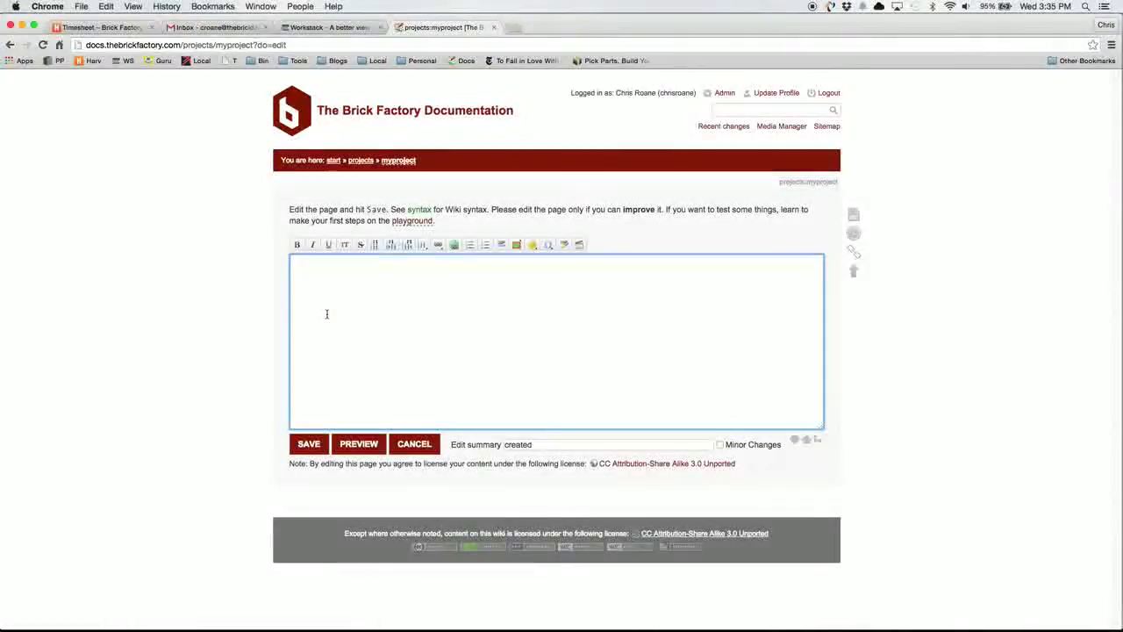
pyautogui.write('Testing content ..')
pyautogui.click(309, 444)
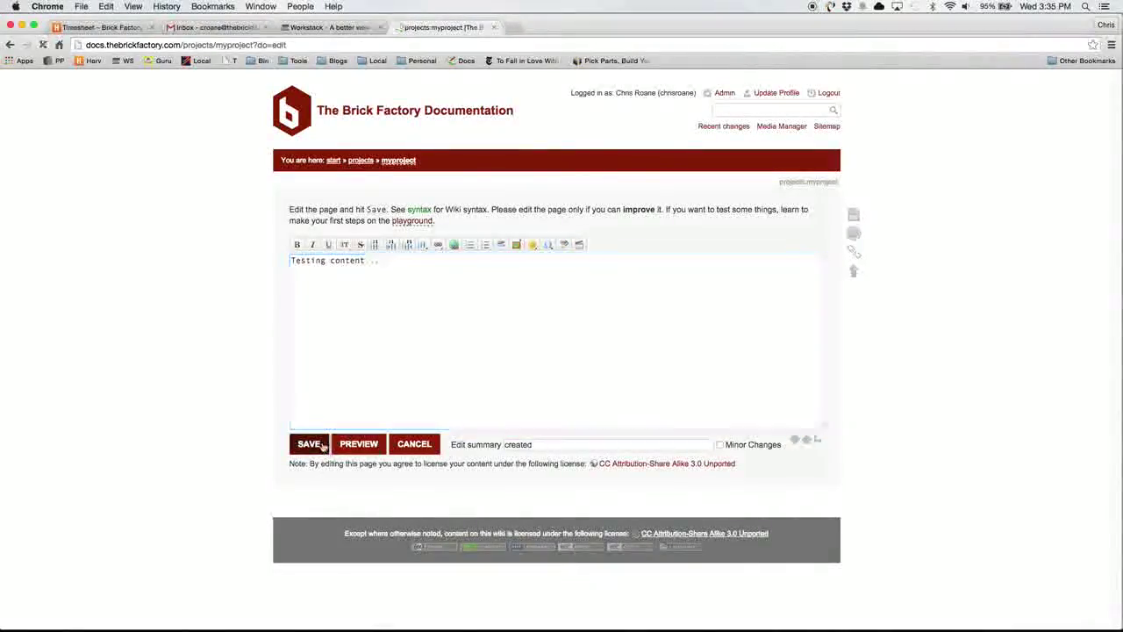
# Reopen the My Project page from the projects list and delete it by saving it without any content
pyautogui.click(362, 162)
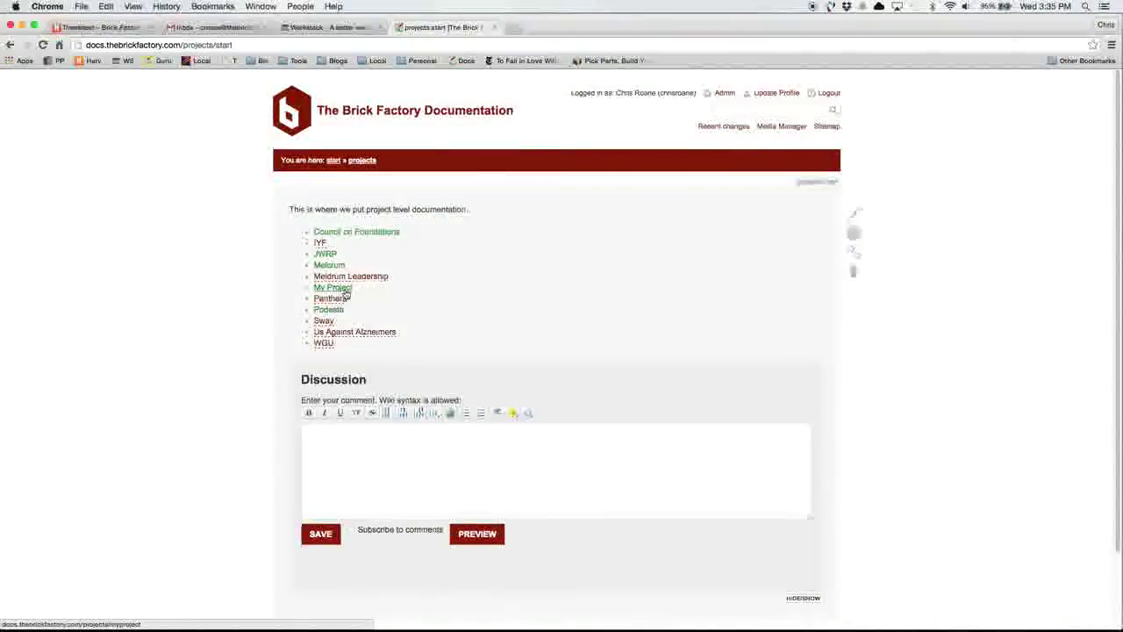
pyautogui.click(346, 292)
pyautogui.click(363, 297)
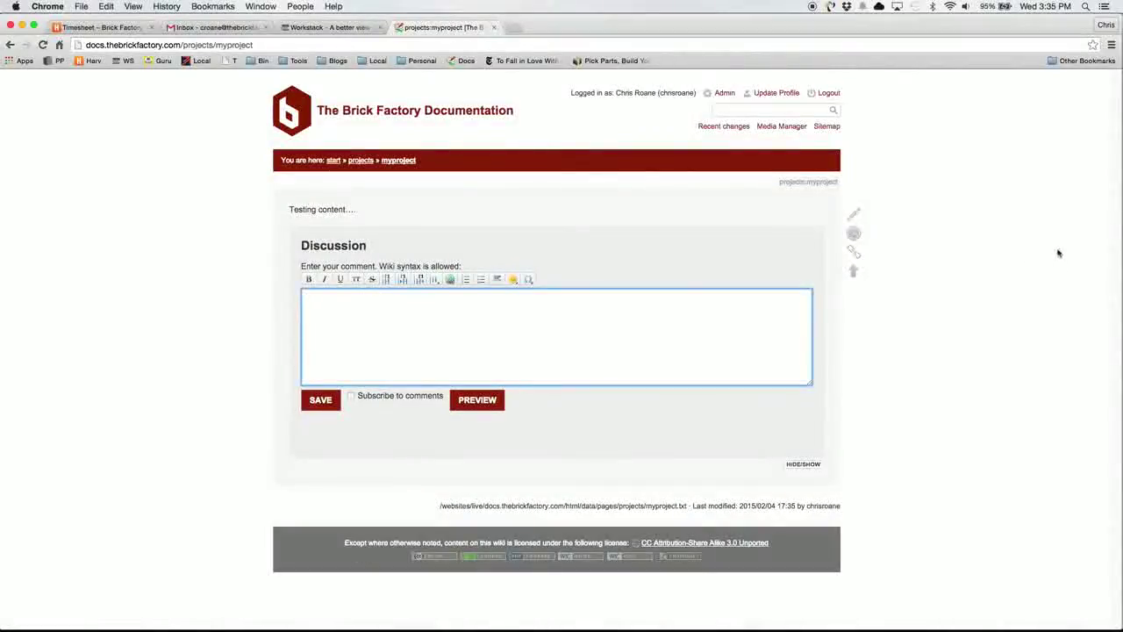
pyautogui.click(854, 214)
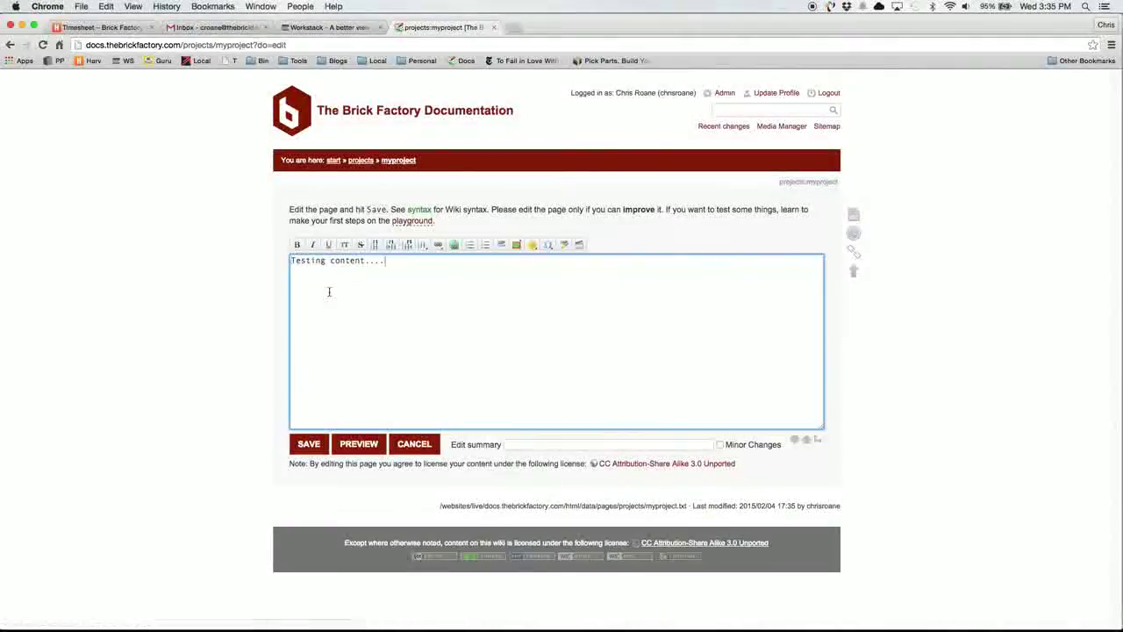
pyautogui.press('super+a')
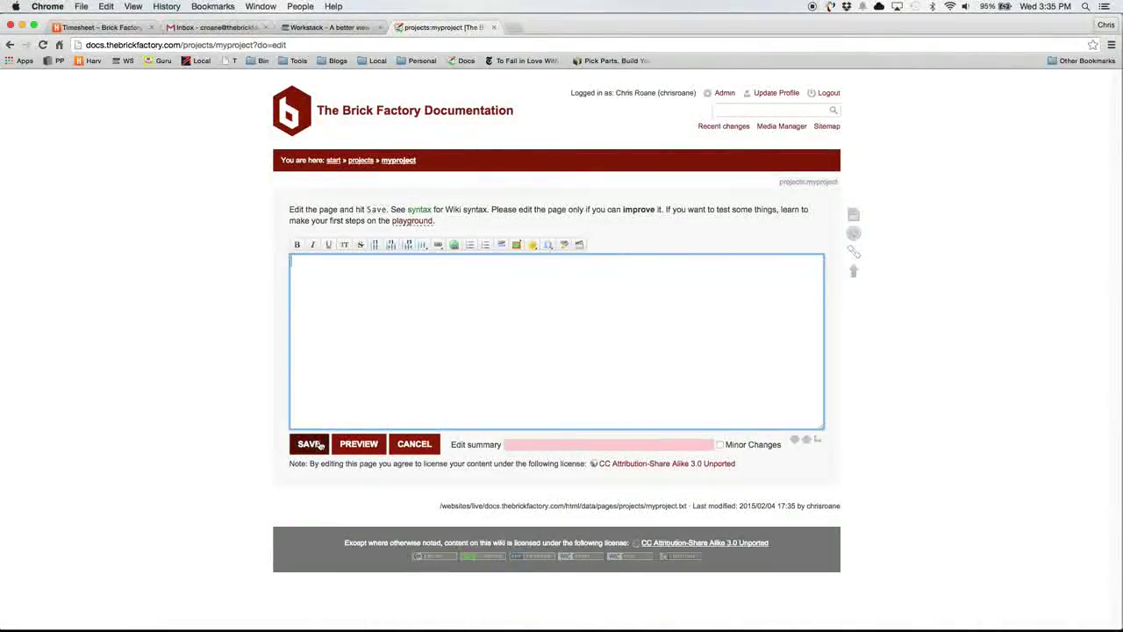
pyautogui.click(320, 445)
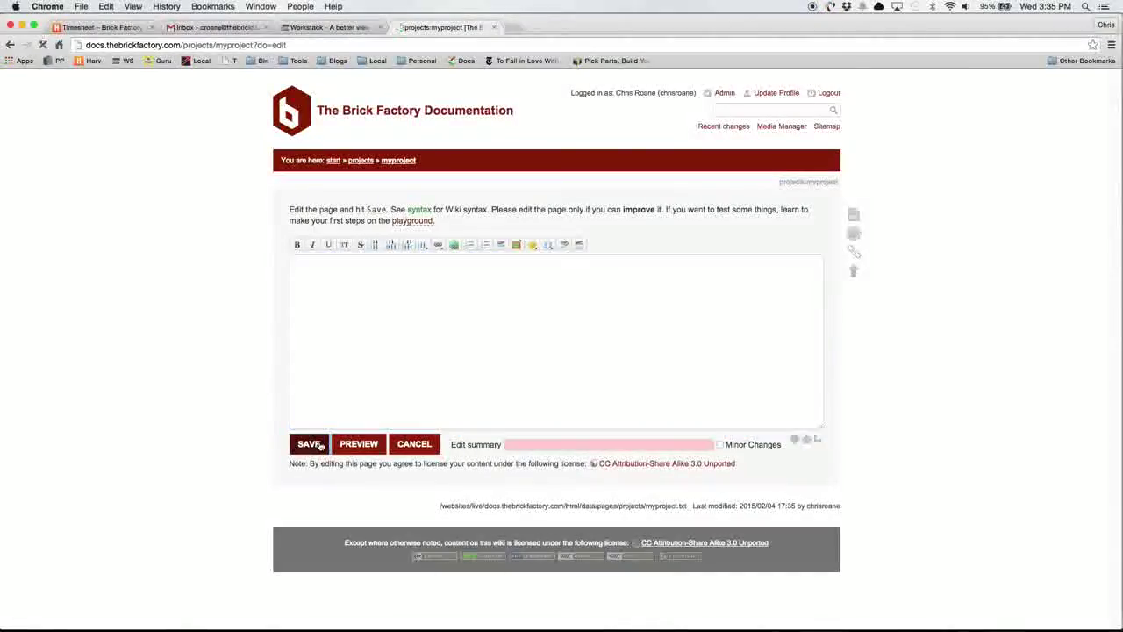
# Remove the My Project entry from the projects page list and save the page
pyautogui.click(363, 160)
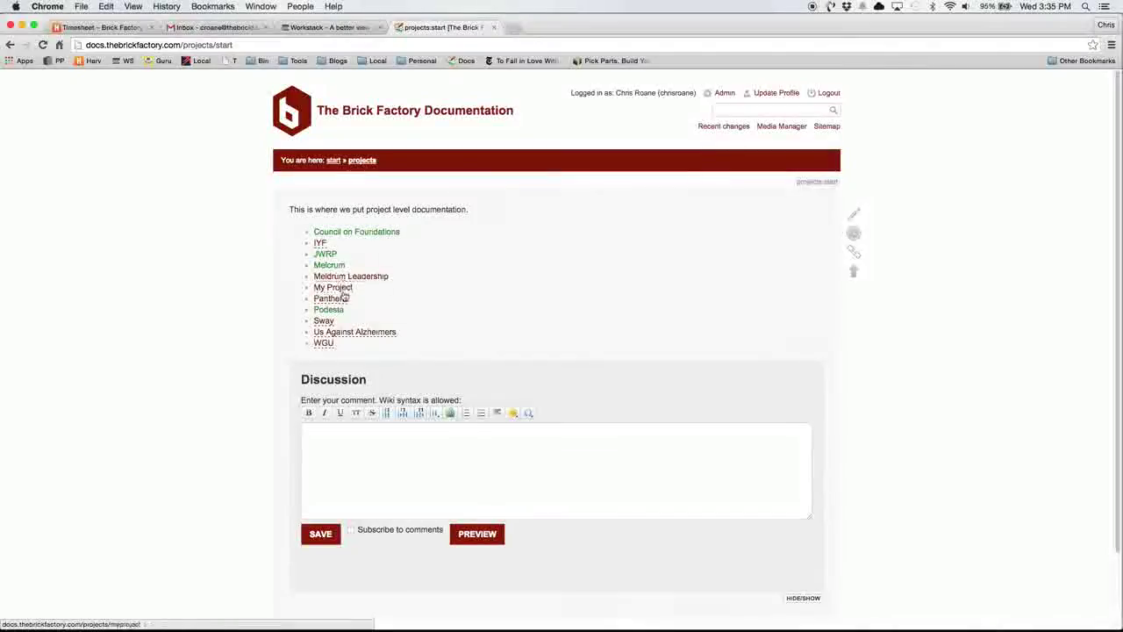
pyautogui.click(864, 213)
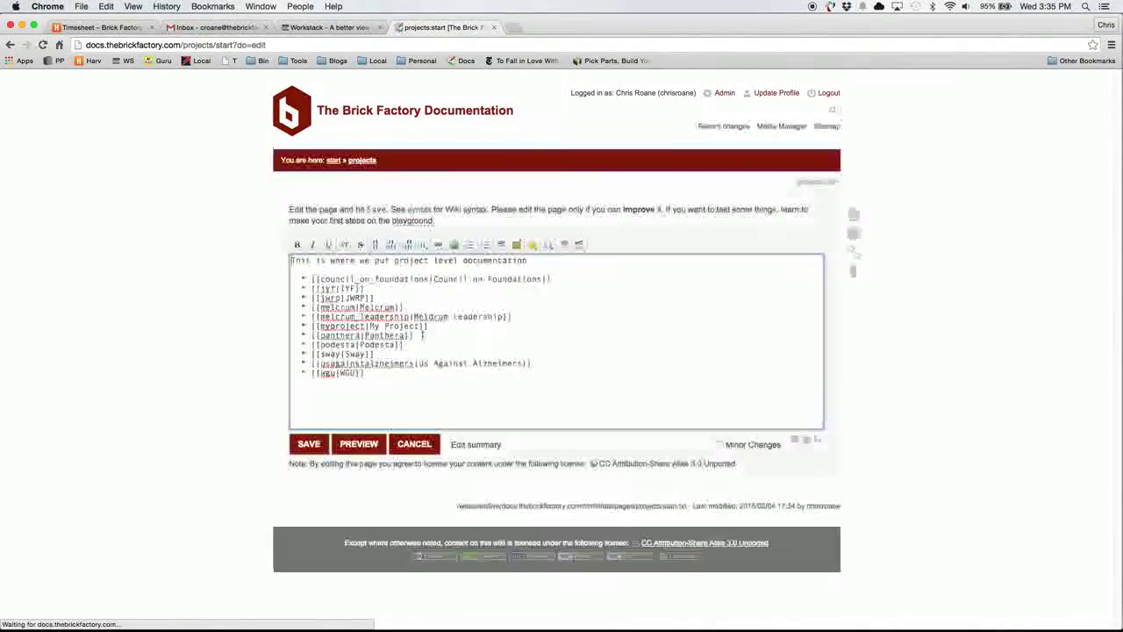
pyautogui.moveTo(533, 325); pyautogui.dragTo(546, 317)
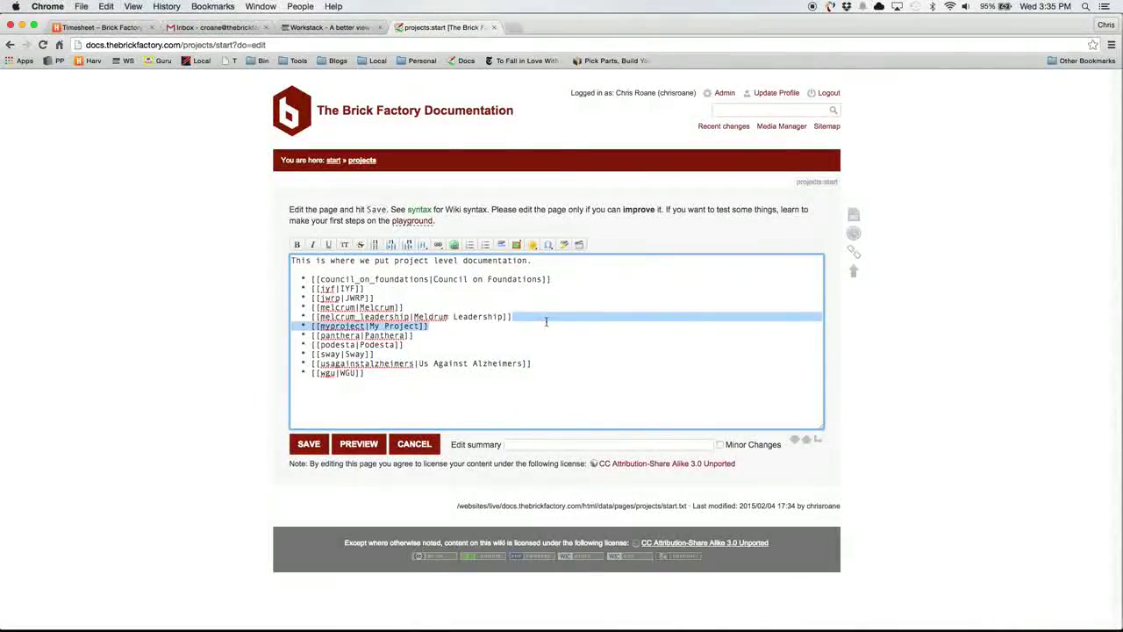
pyautogui.press('BackSpace')
pyautogui.click(321, 446)
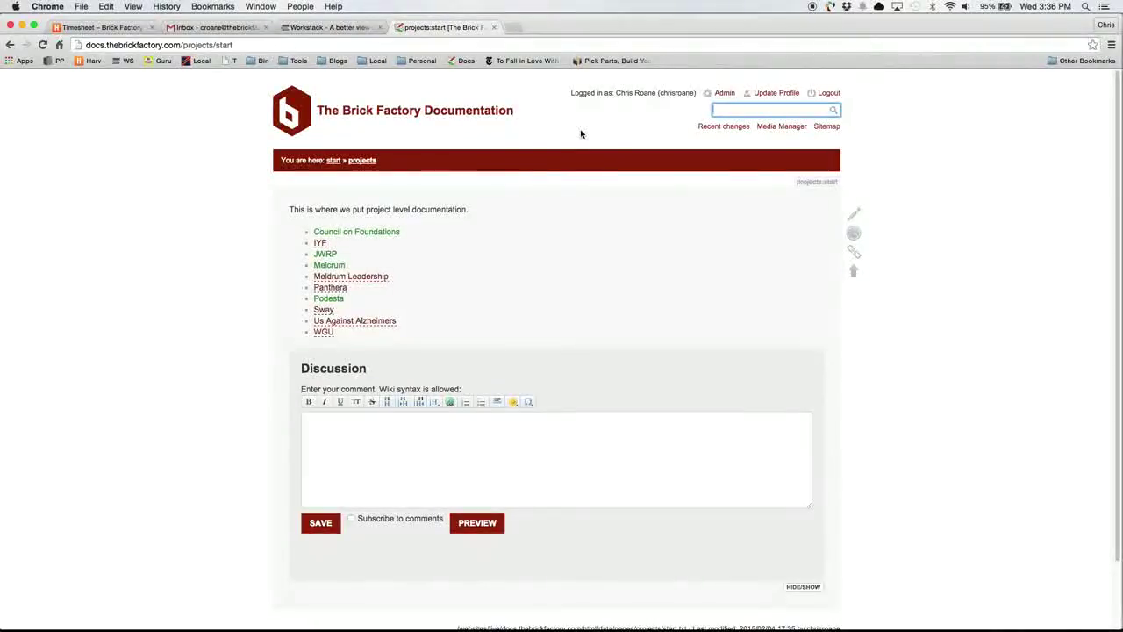
# Search for the page :projects:myproject2, bring up the option to create it, and clear the search text
pyautogui.press('Down')
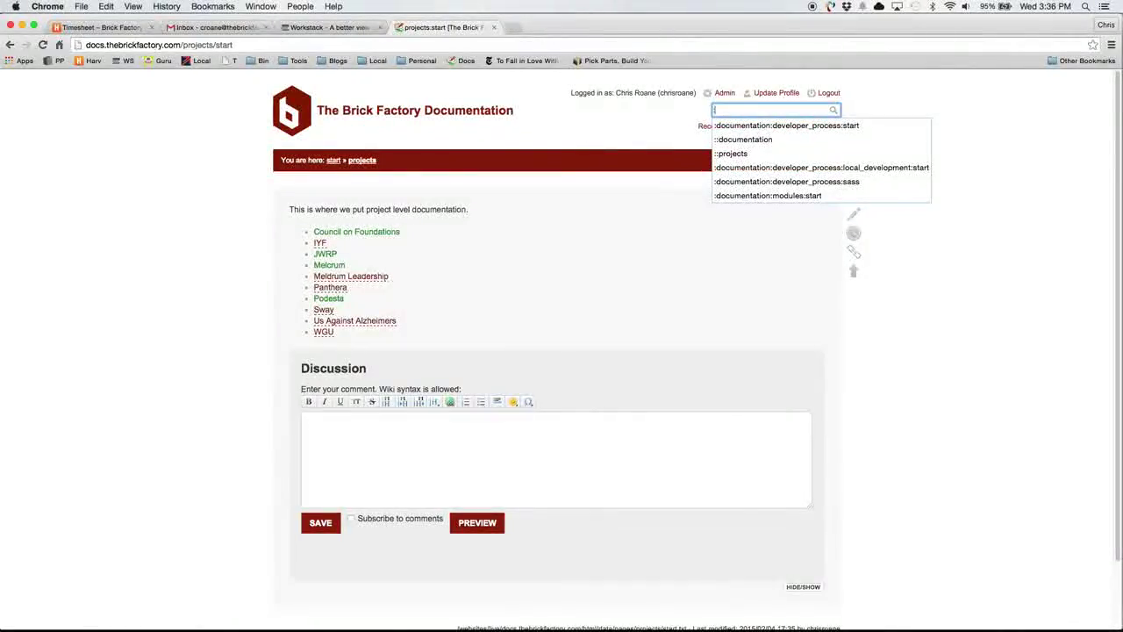
pyautogui.write('iprojec')
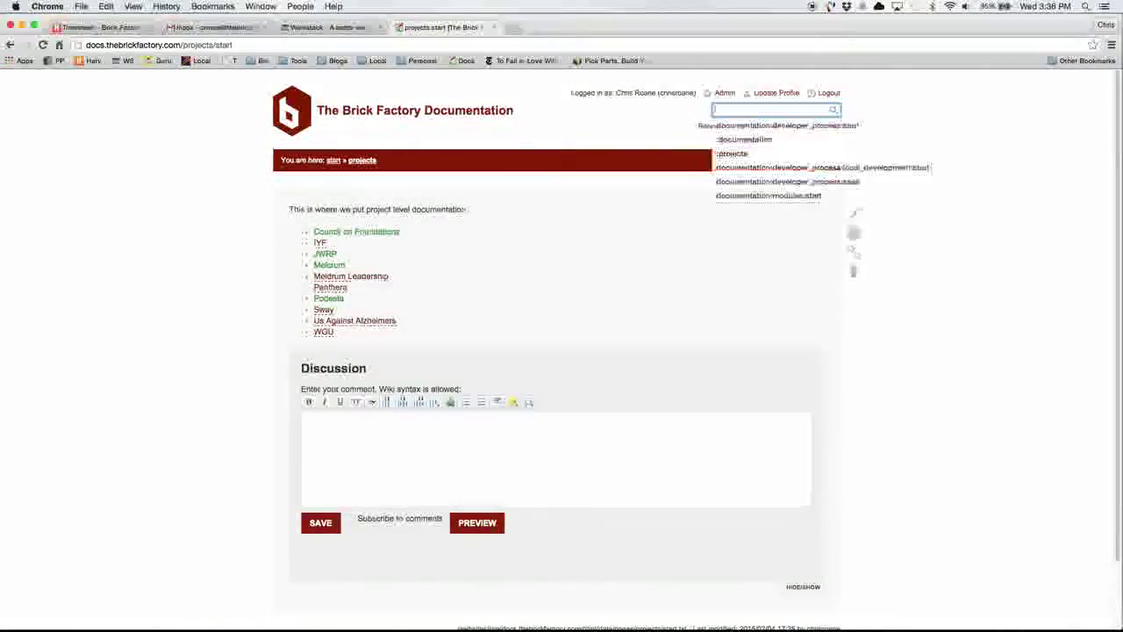
pyautogui.write('ts:')
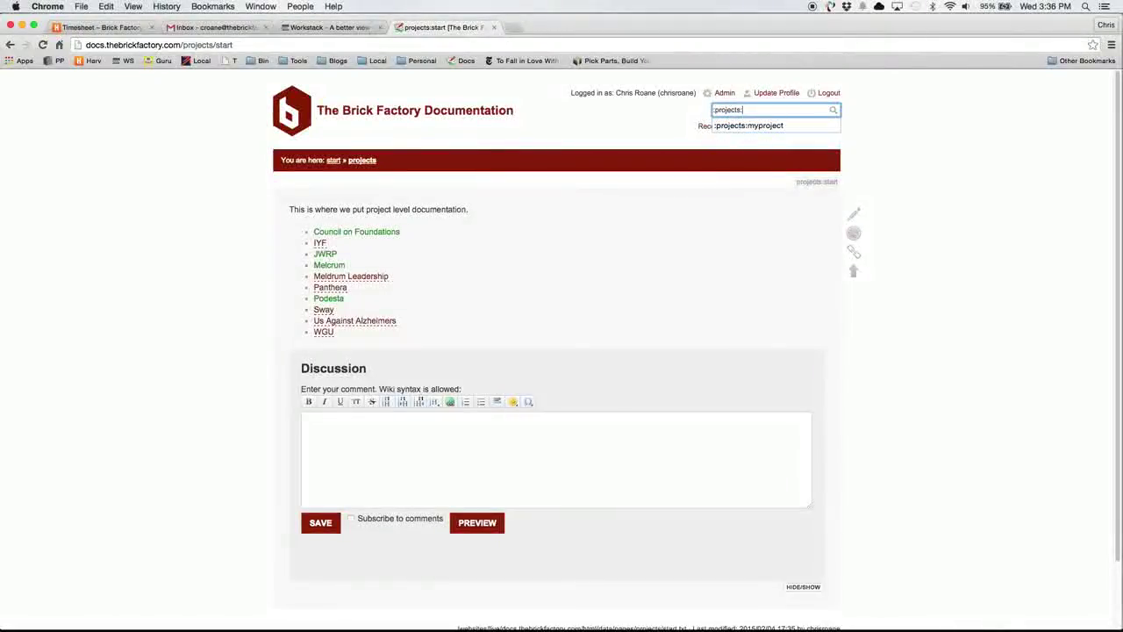
pyautogui.write('myp')
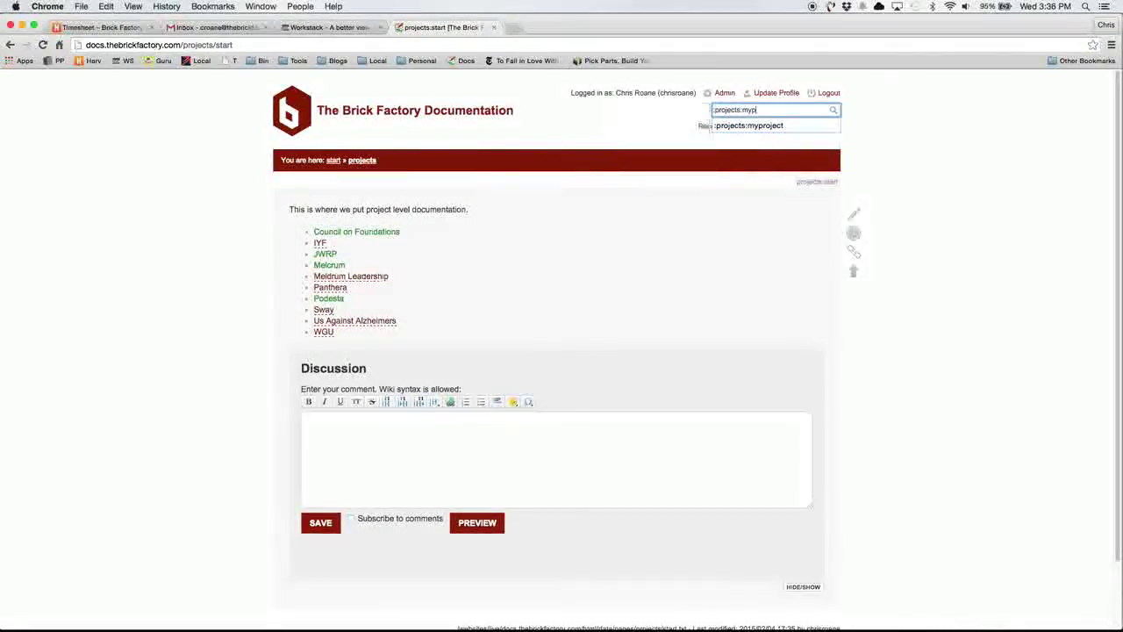
pyautogui.write('roject2')
pyautogui.press('Return')
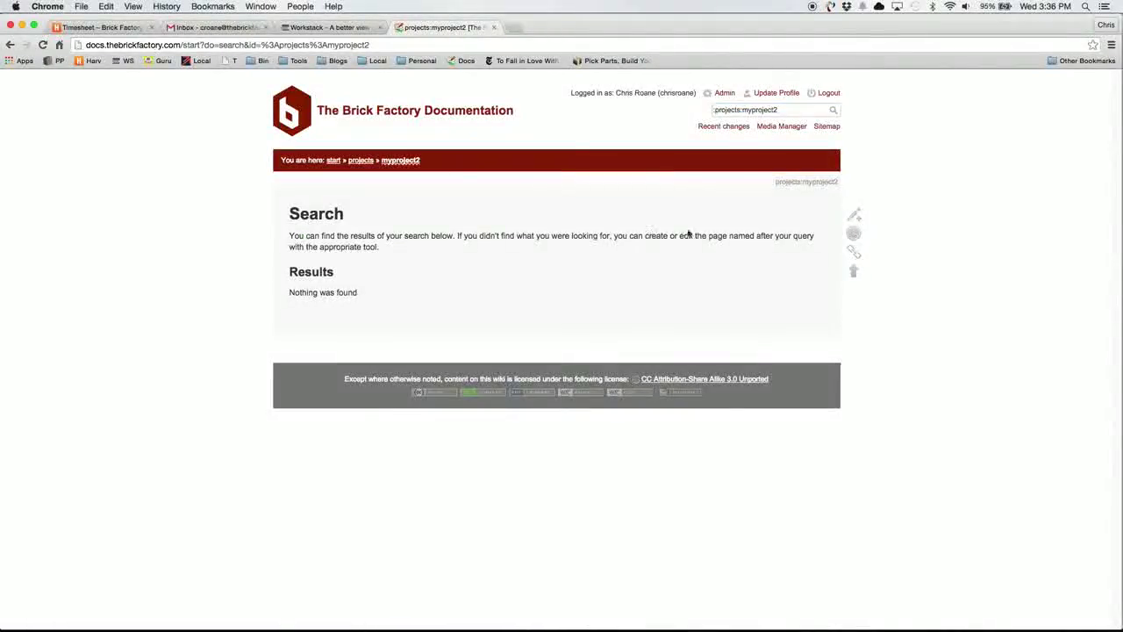
pyautogui.moveTo(838, 219)
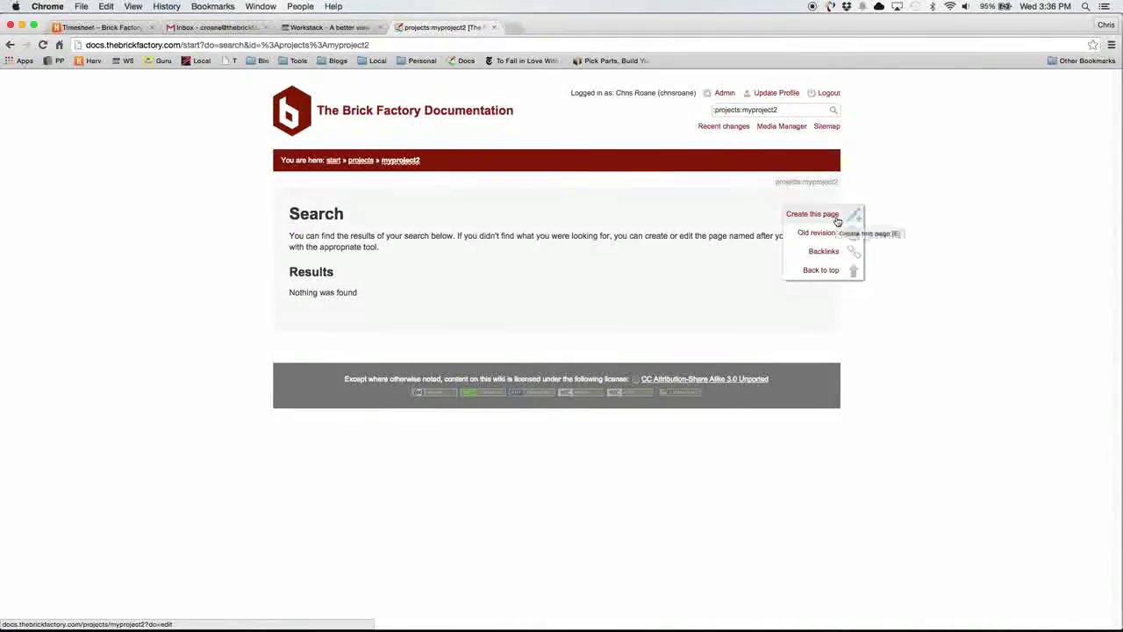
pyautogui.moveTo(783, 109); pyautogui.dragTo(713, 109)
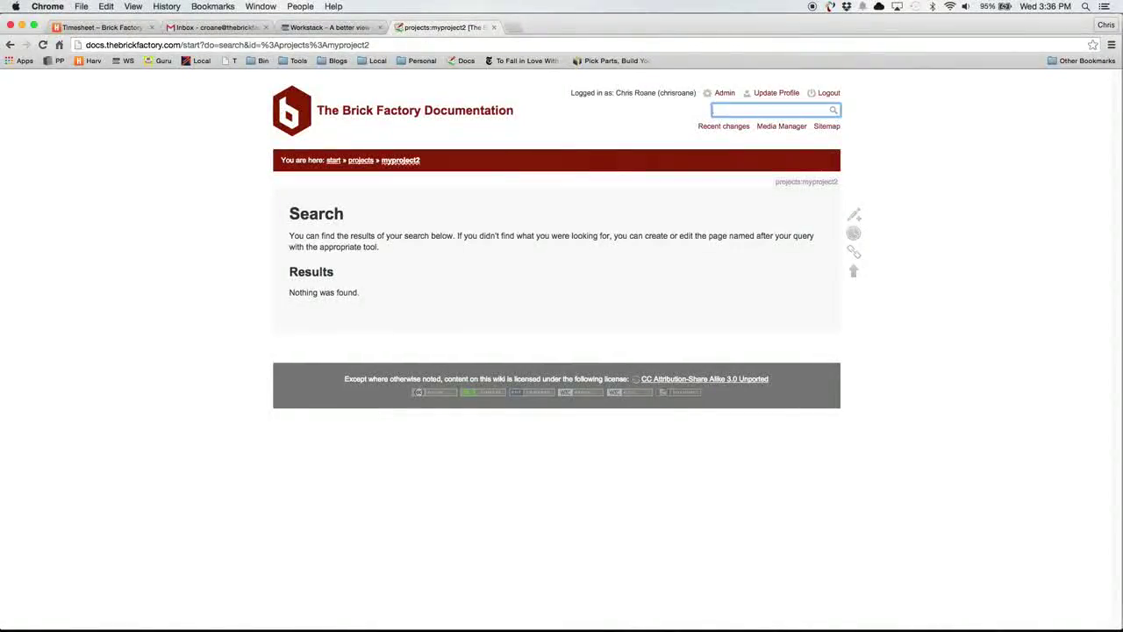
# Open the Project Level Documentation from the start page and return to the start page
pyautogui.click(442, 114)
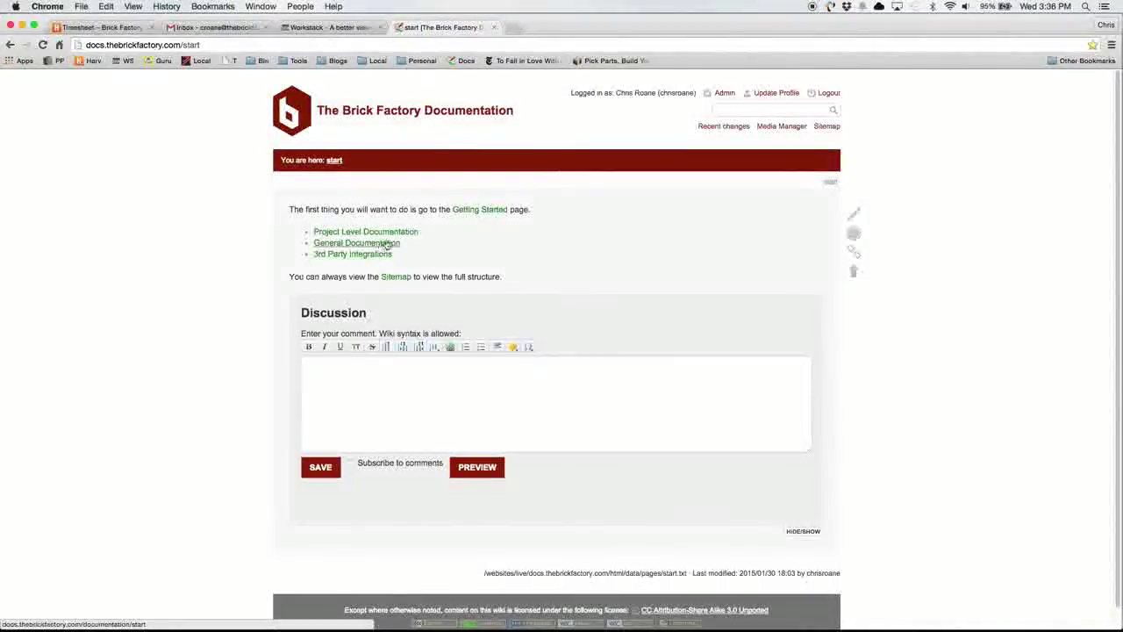
pyautogui.click(329, 231)
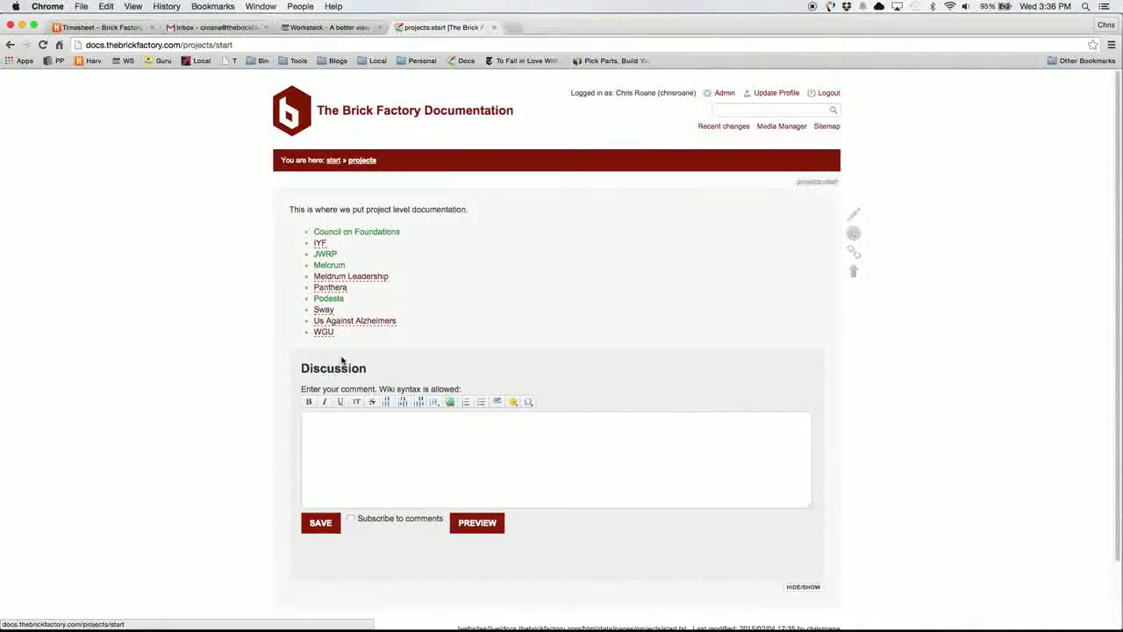
pyautogui.click(394, 119)
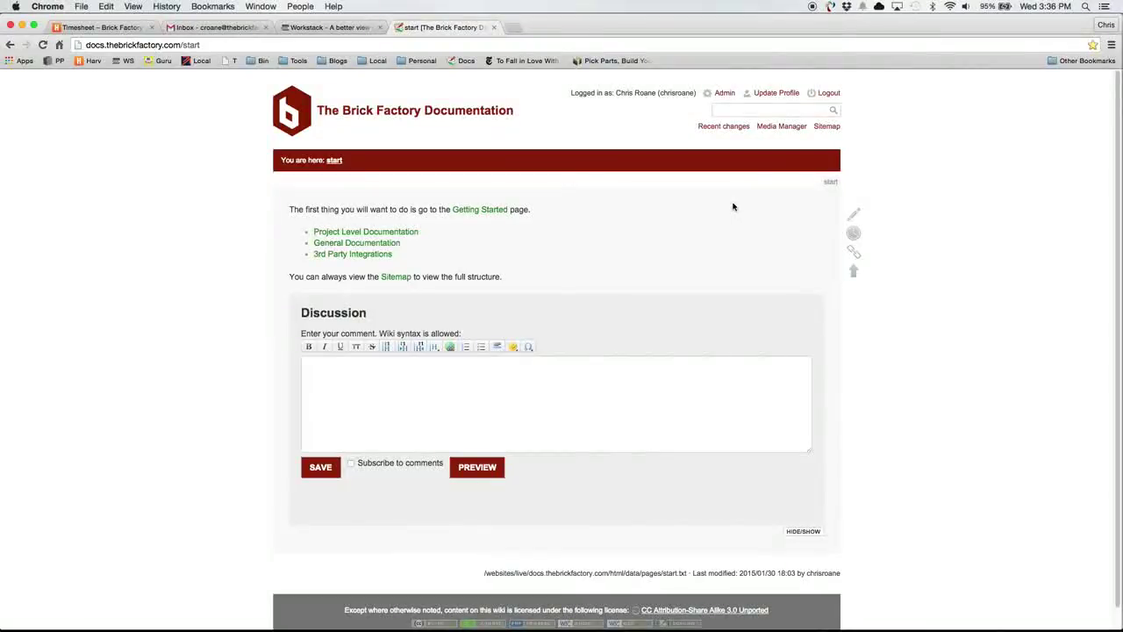
pyautogui.click(794, 107)
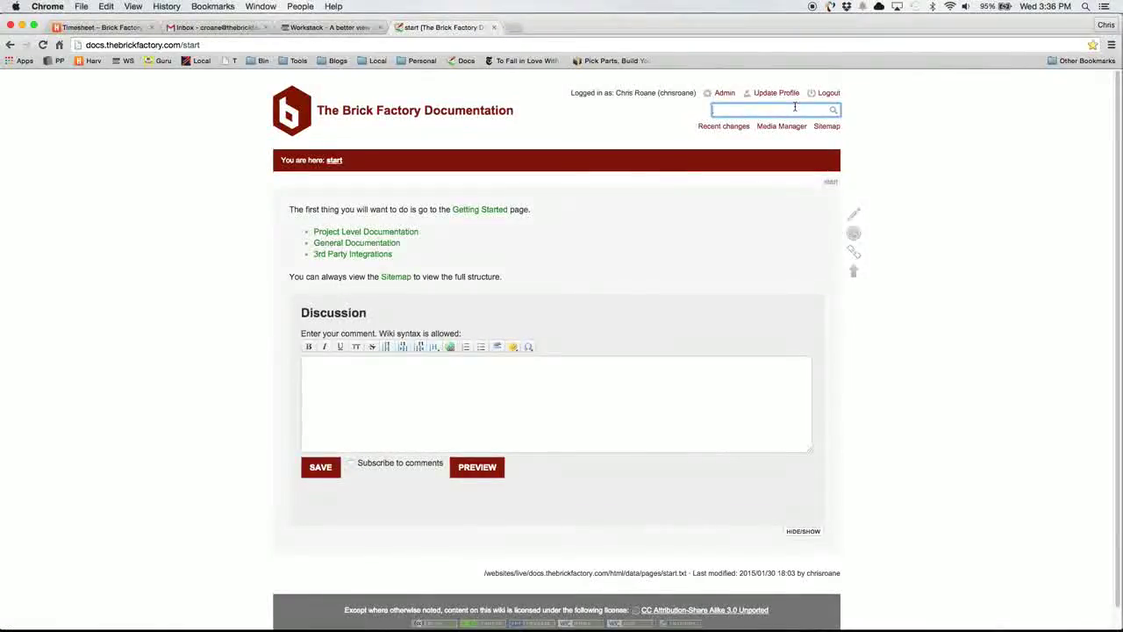
# Open the sitemap and browse the 3rd_party_integrations and documentation namespaces, expanding and collapsing developer_process and drupal_7
pyautogui.click(826, 125)
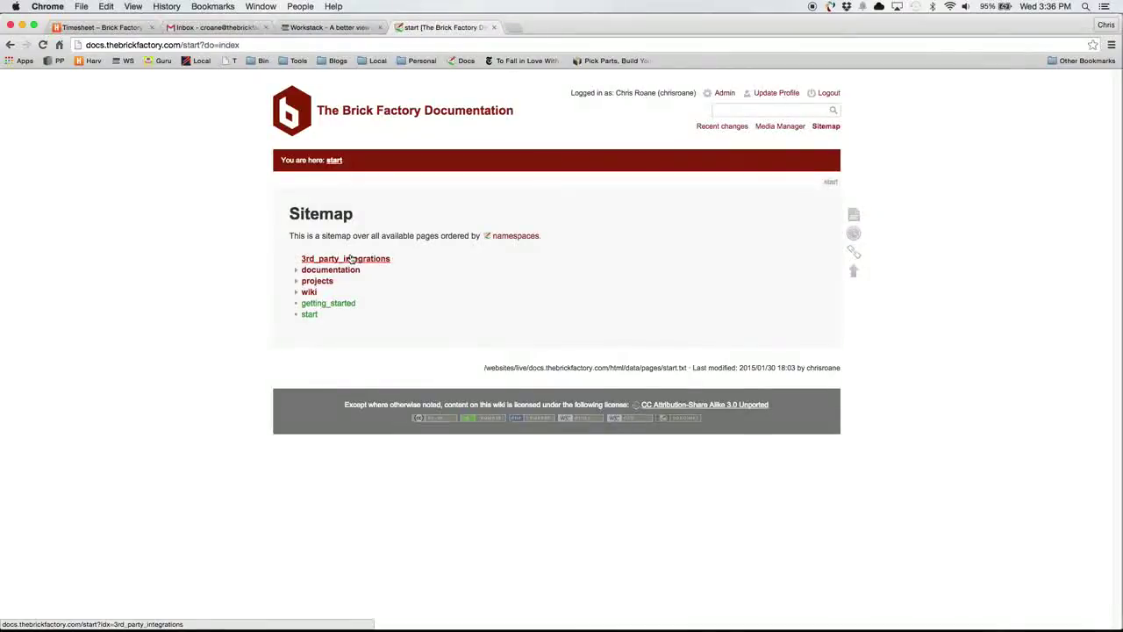
pyautogui.click(350, 258)
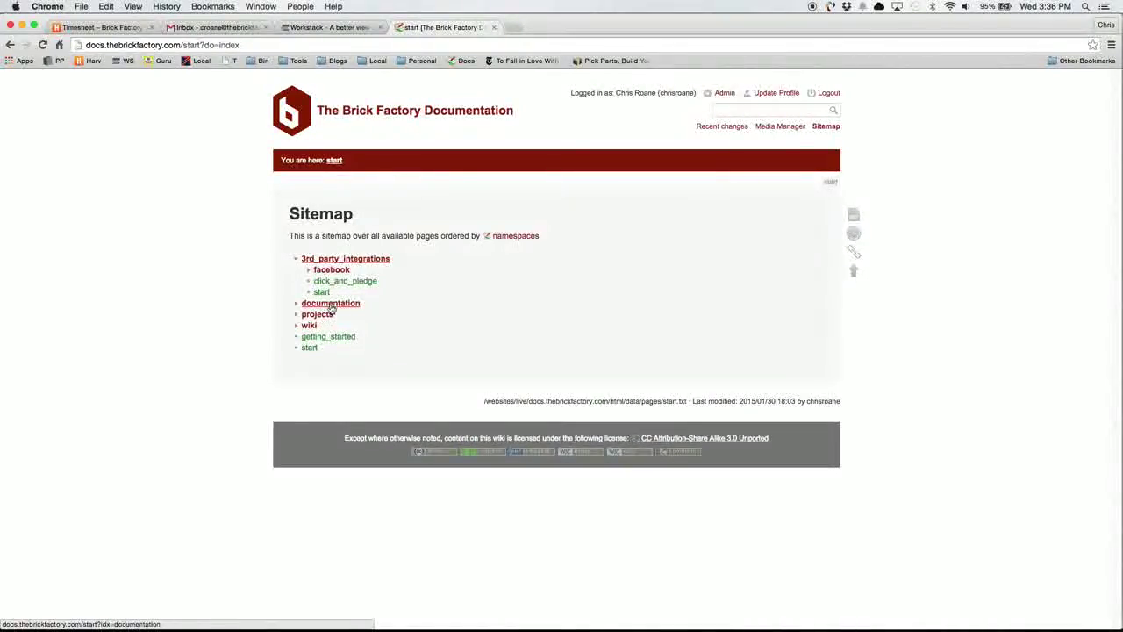
pyautogui.click(332, 305)
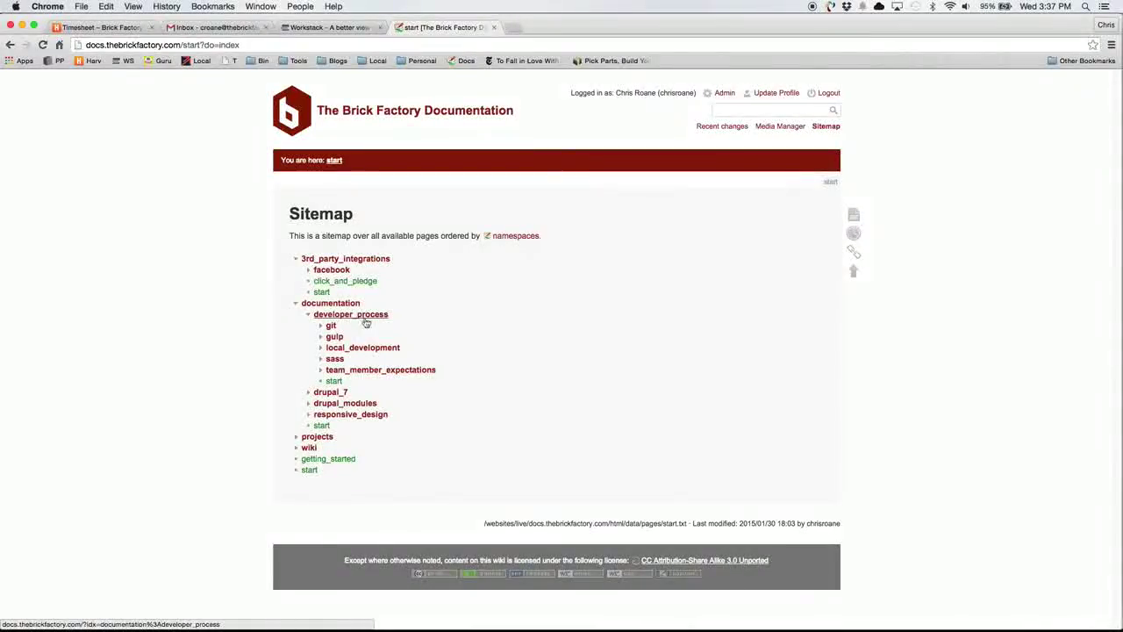
pyautogui.click(365, 318)
pyautogui.click(340, 326)
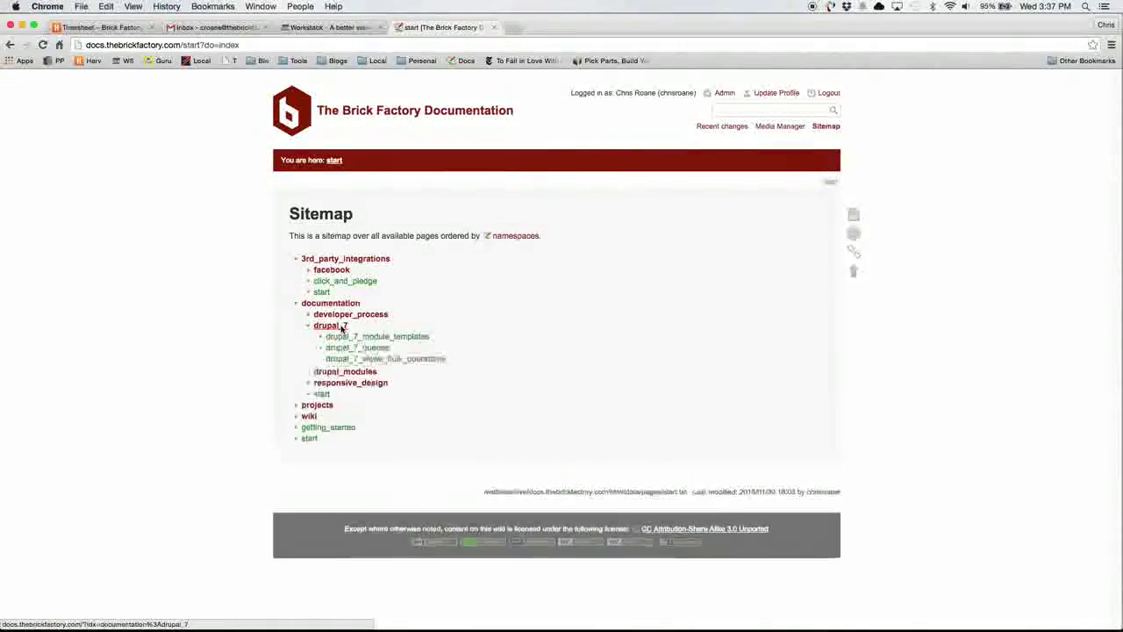
pyautogui.click(342, 326)
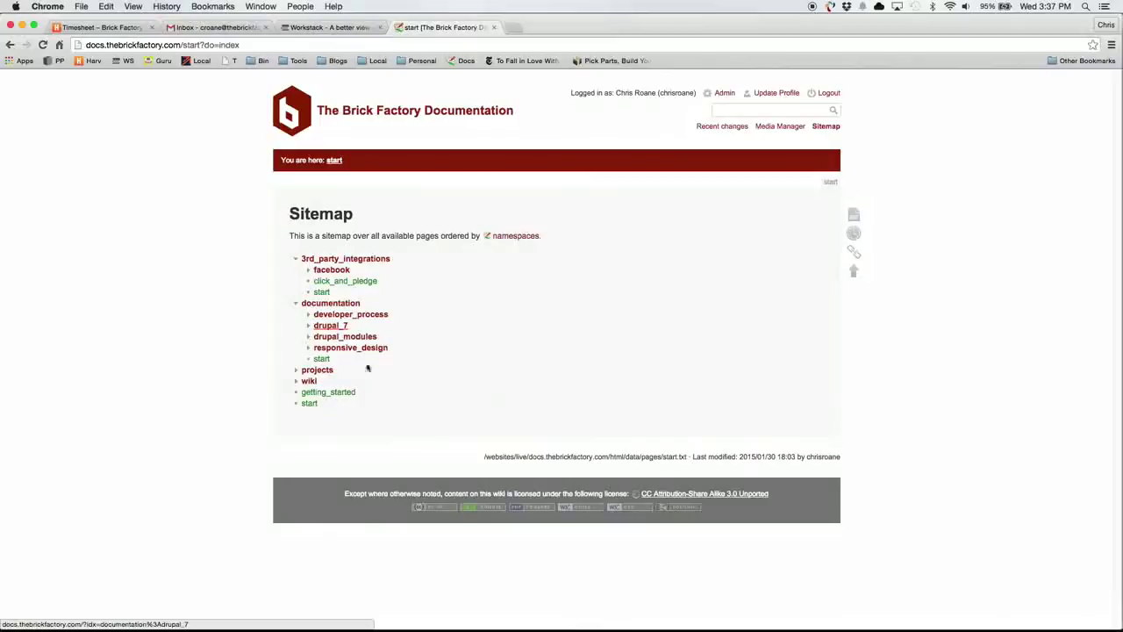
pyautogui.click(373, 315)
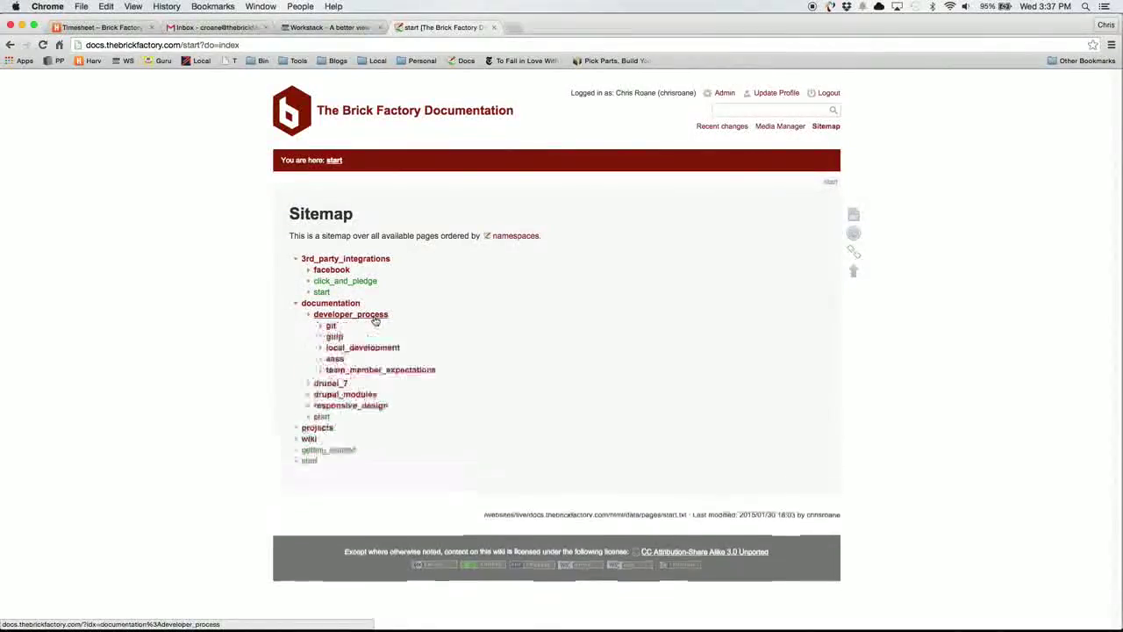
pyautogui.click(330, 314)
# Search the documentation for big4 and open the big4 page under team_member_expectations
pyautogui.click(744, 112)
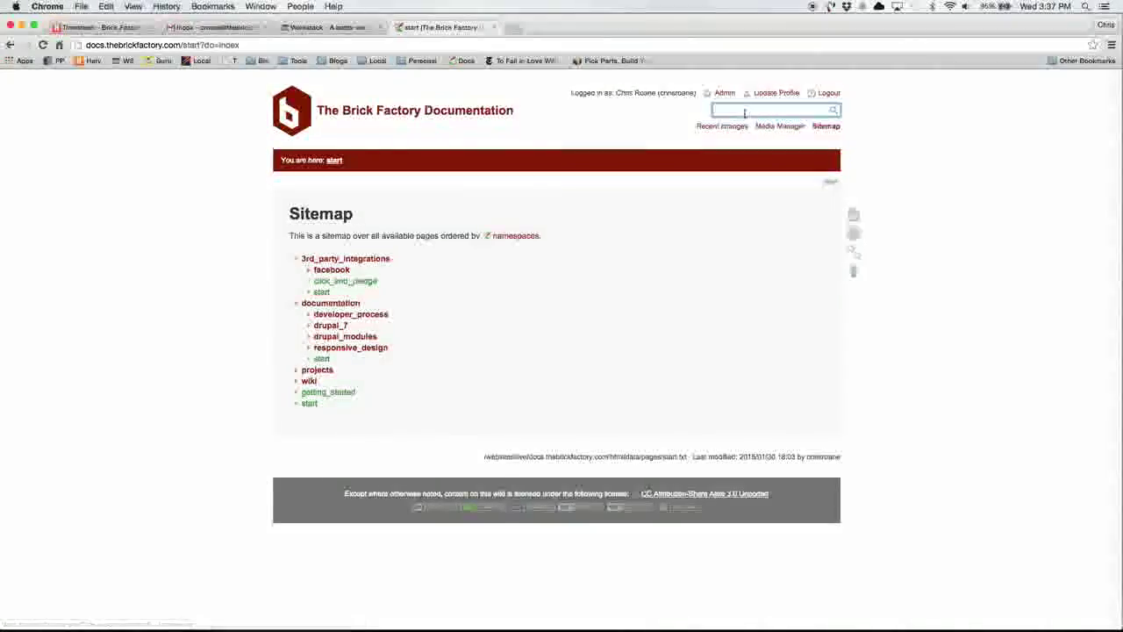
pyautogui.write('big4')
pyautogui.press('Return')
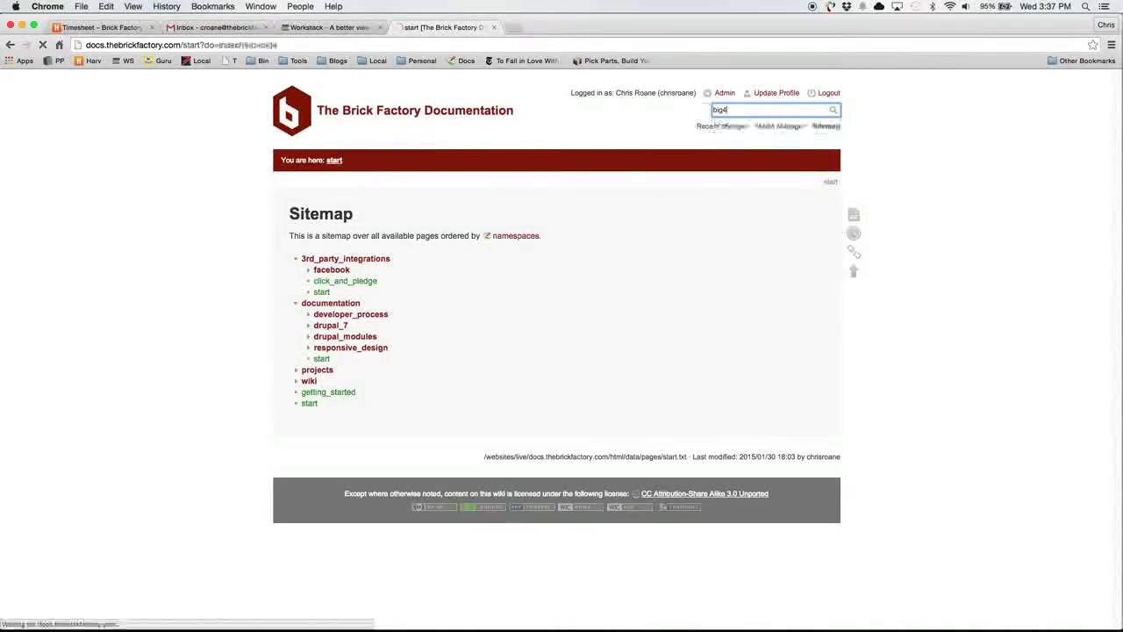
pyautogui.click(325, 316)
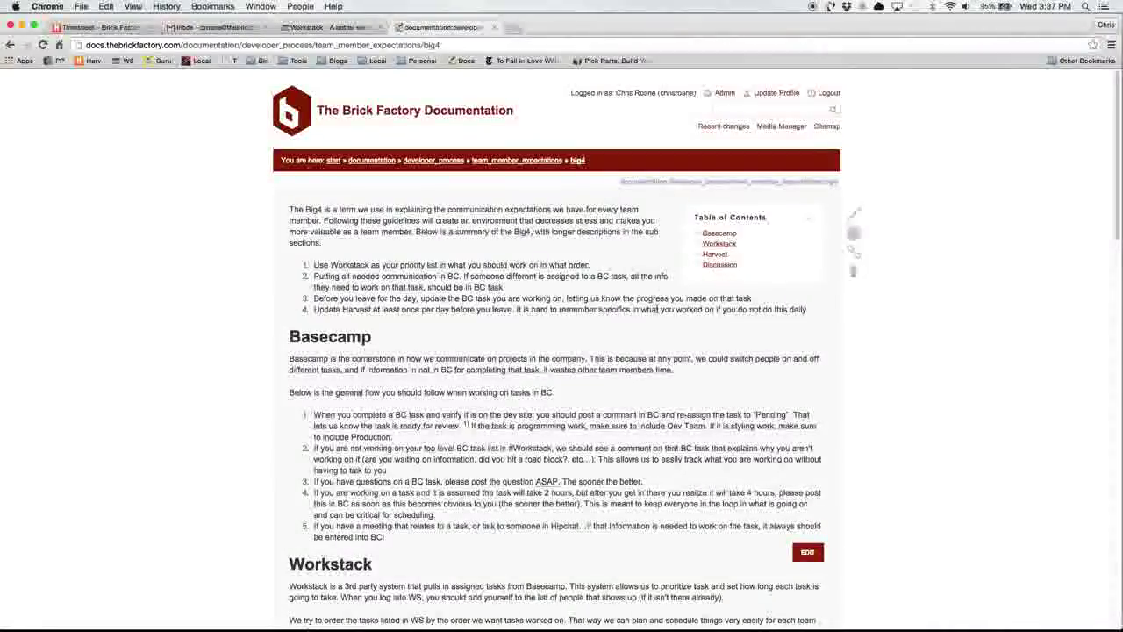
# Look through the big4 page, jump to its Basecamp section from the table of contents, and return to the page start
pyautogui.scroll(-3, 629, 403)
pyautogui.scroll(-6, 629, 402)
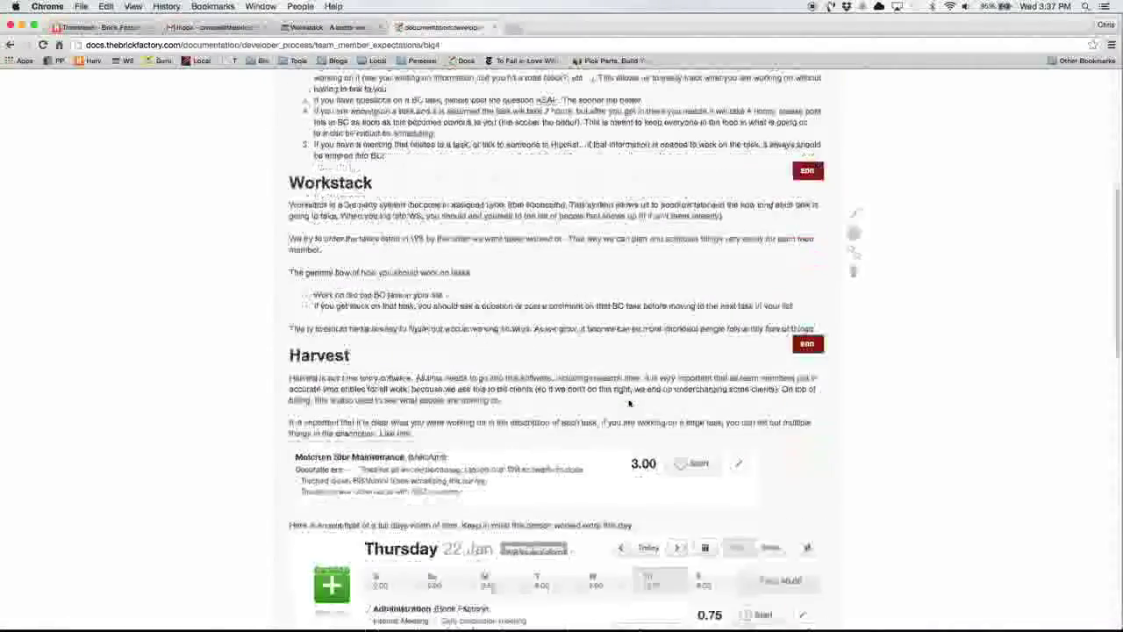
pyautogui.scroll(9, 634, 408)
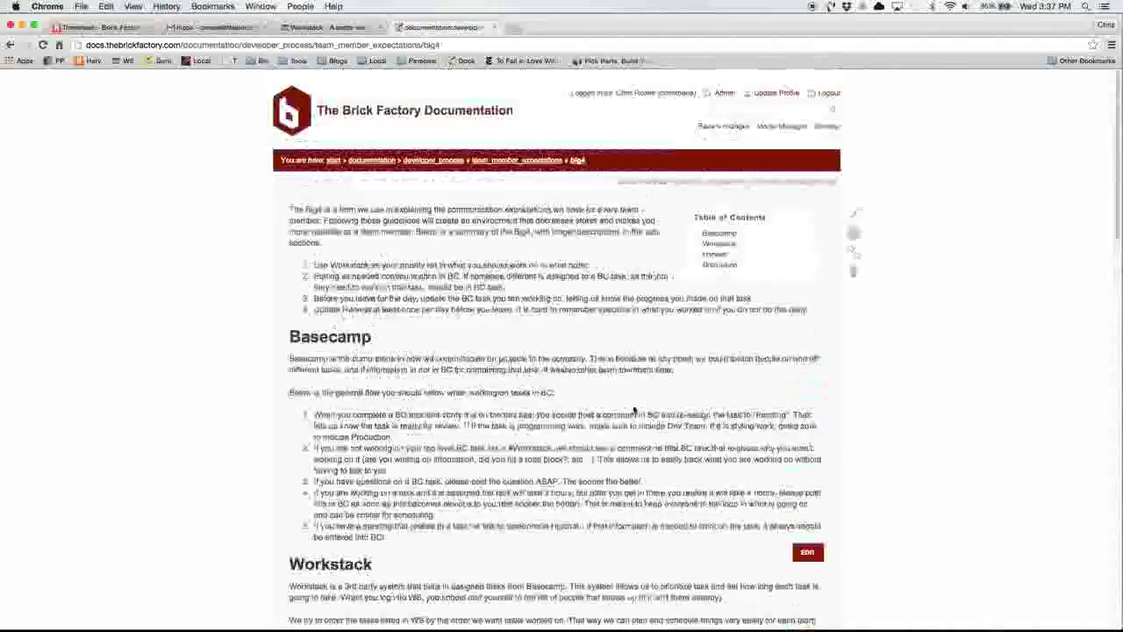
pyautogui.click(719, 234)
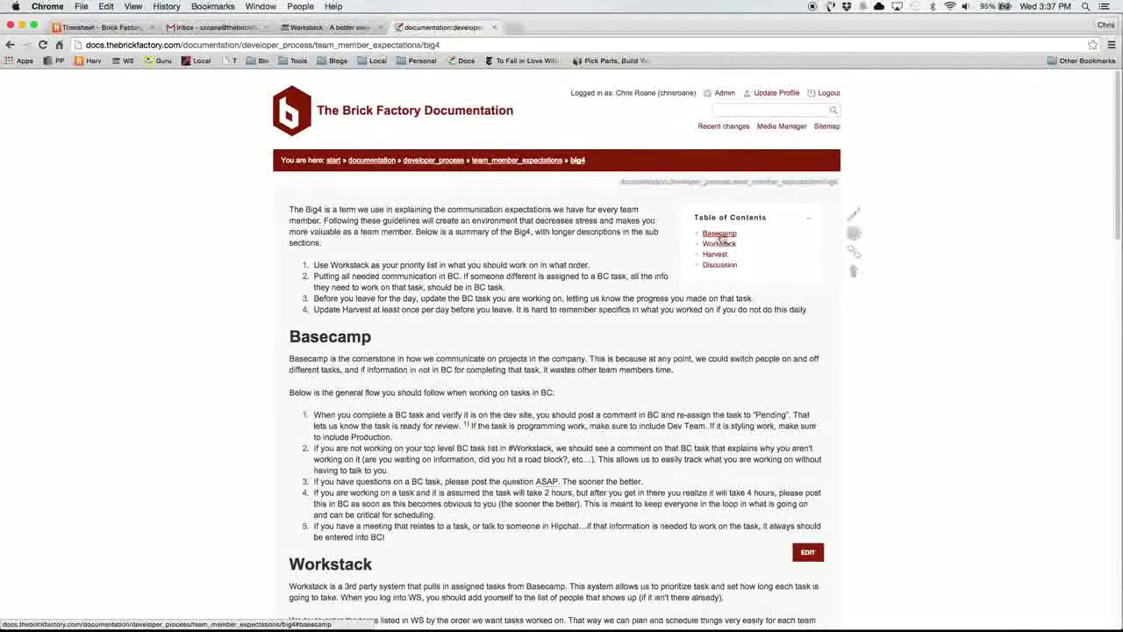
pyautogui.scroll(4, 674, 382)
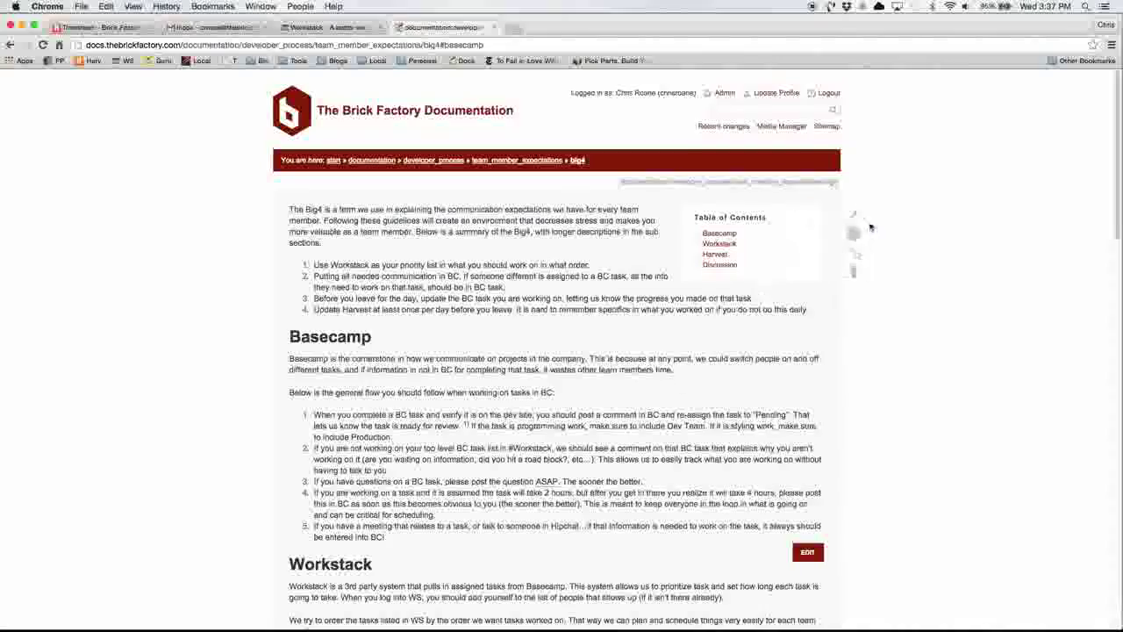
# Open the big4 page for editing, then open the linked wiki syntax page and review its formatting rules
pyautogui.click(852, 215)
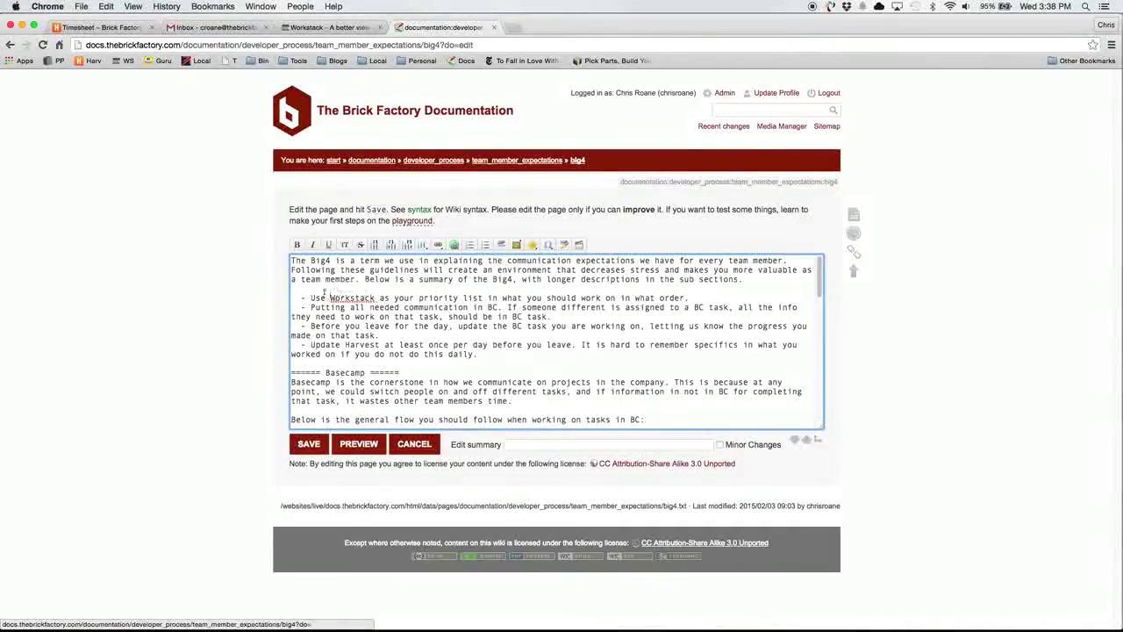
pyautogui.click(304, 362)
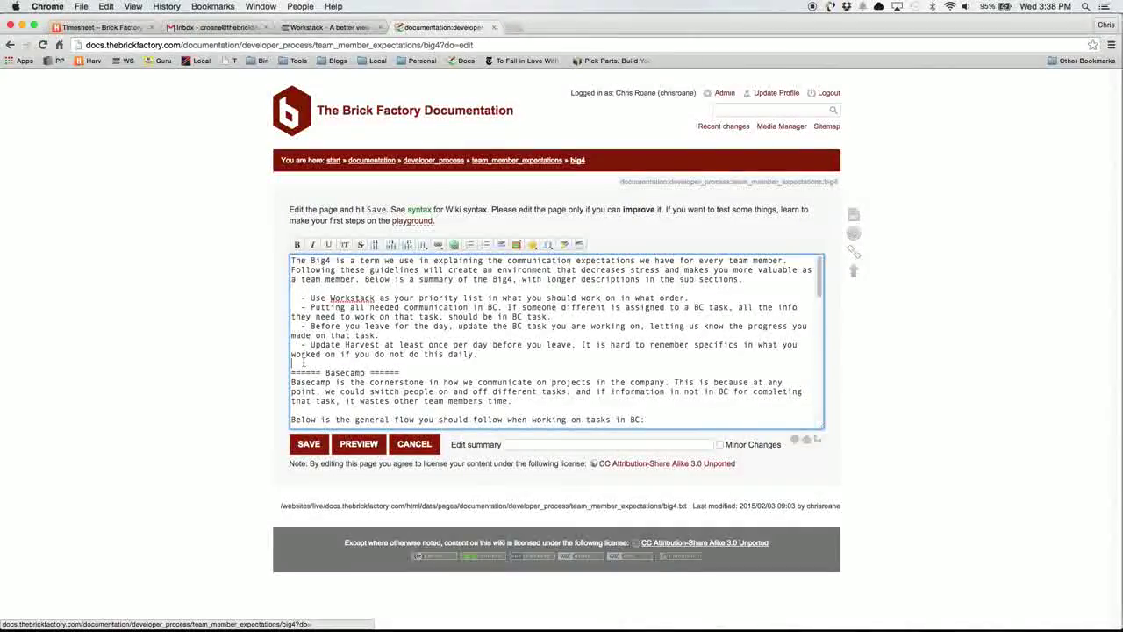
pyautogui.click(421, 213)
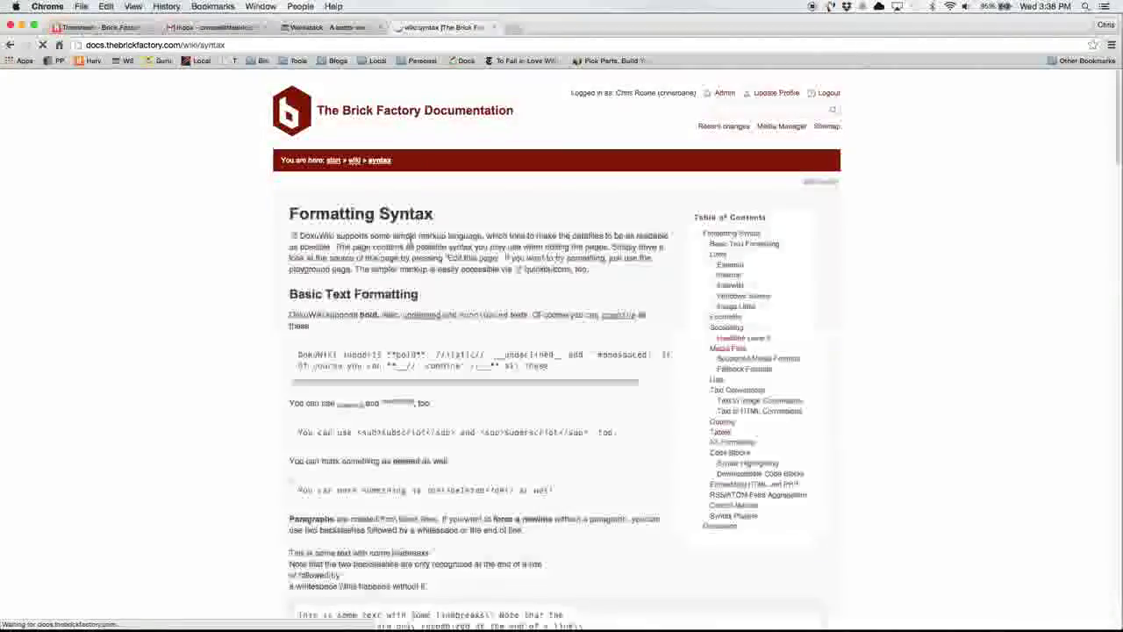
pyautogui.scroll(-10, 263, 385)
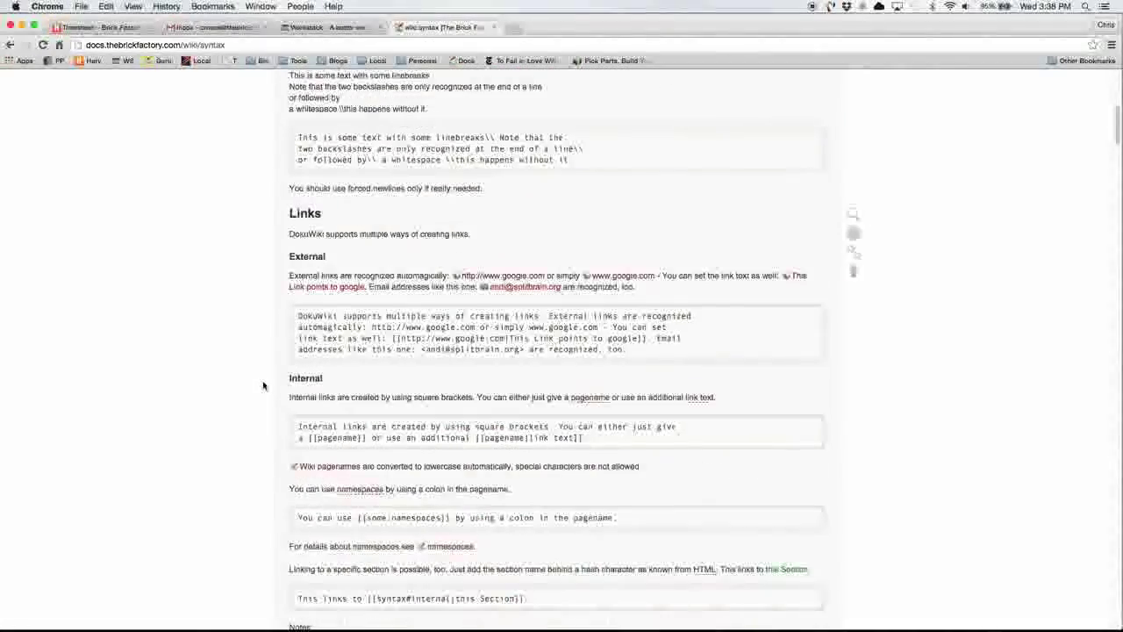
pyautogui.scroll(-15, 263, 385)
pyautogui.scroll(20, 265, 387)
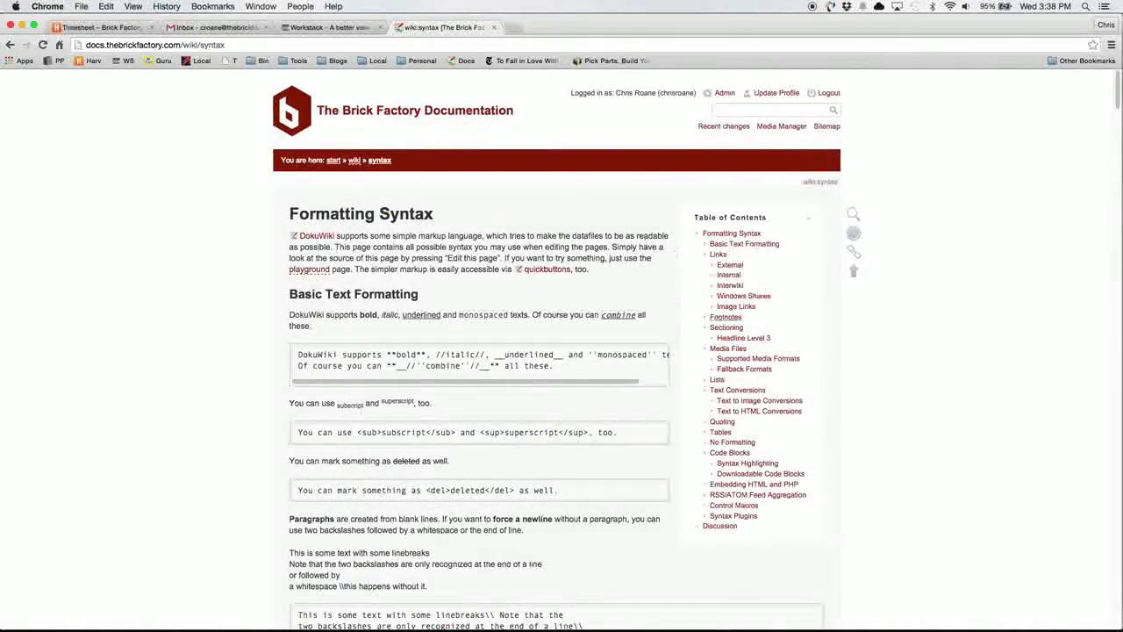
pyautogui.moveTo(1005, 625)
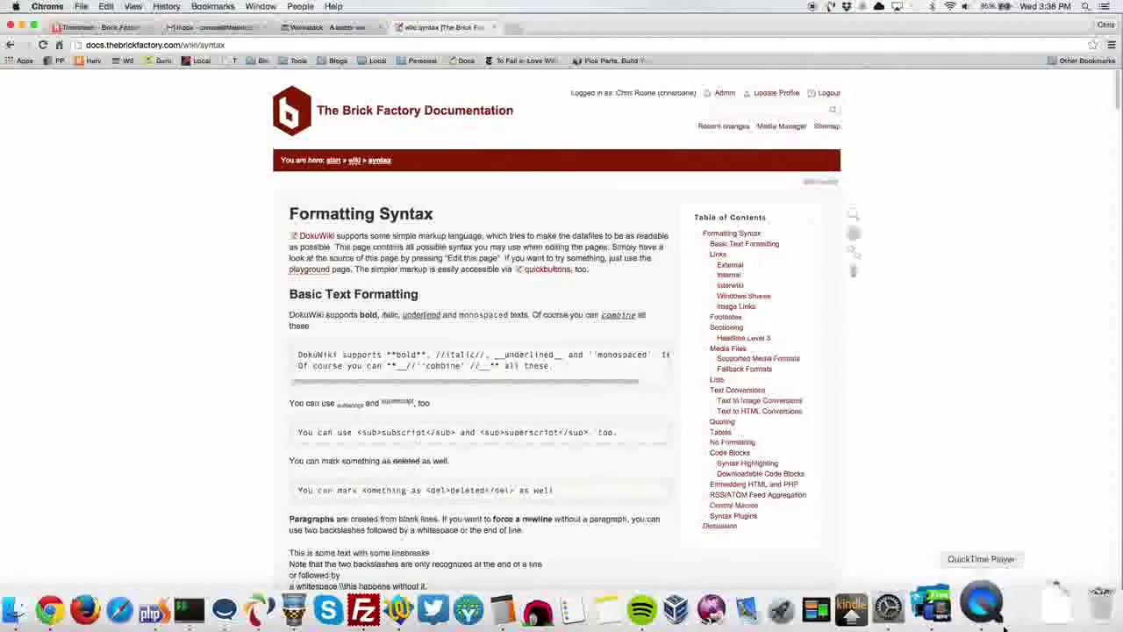